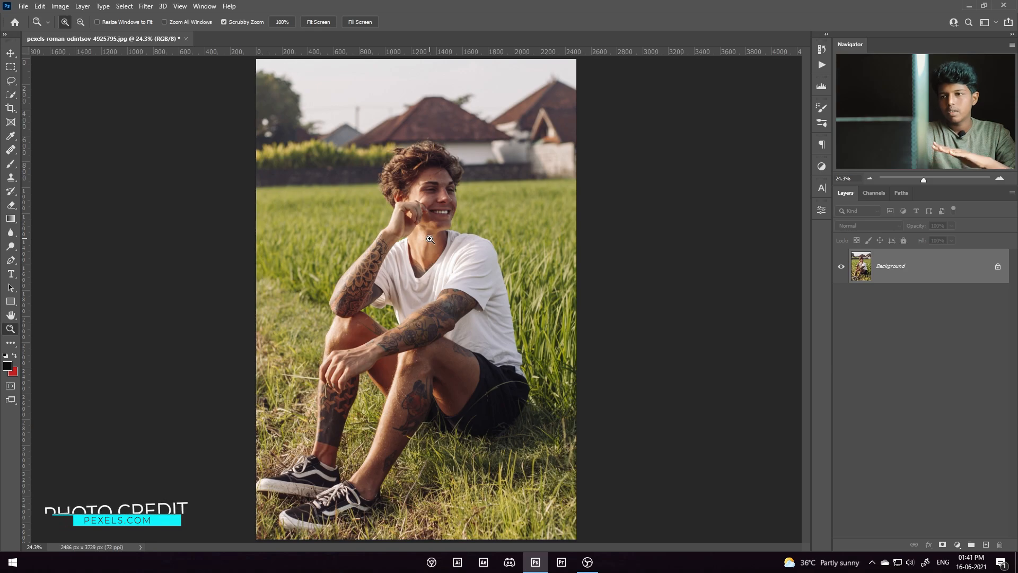
Add a Channel Mixer adjustment layer and set its Blue output channel to 100% green and 0% blue
click(957, 544)
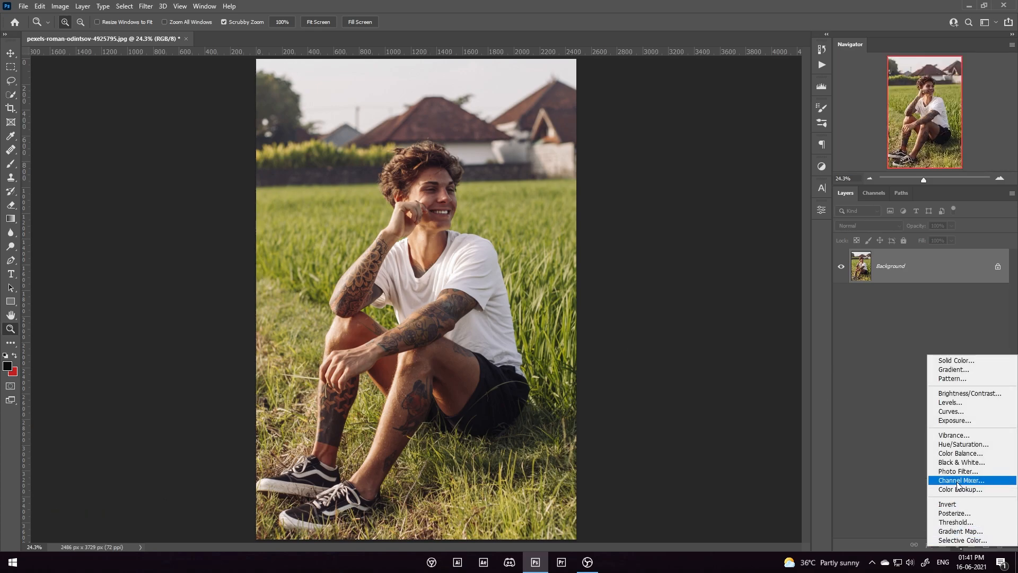
click(957, 480)
click(752, 252)
click(725, 281)
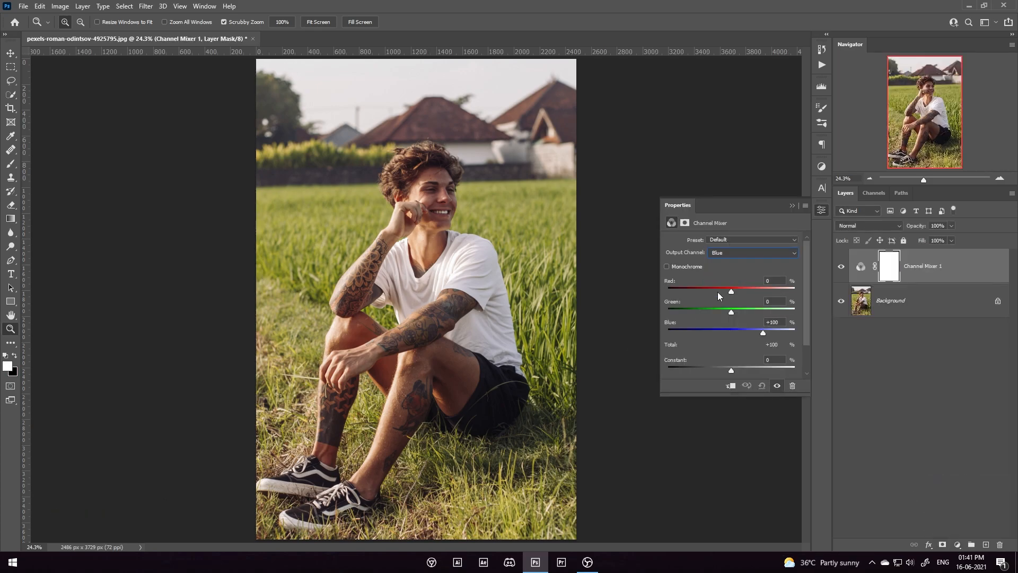
drag(778, 302, 703, 301)
text(100)
drag(777, 322, 689, 317)
text(0)
click(792, 206)
click(841, 268)
click(841, 268)
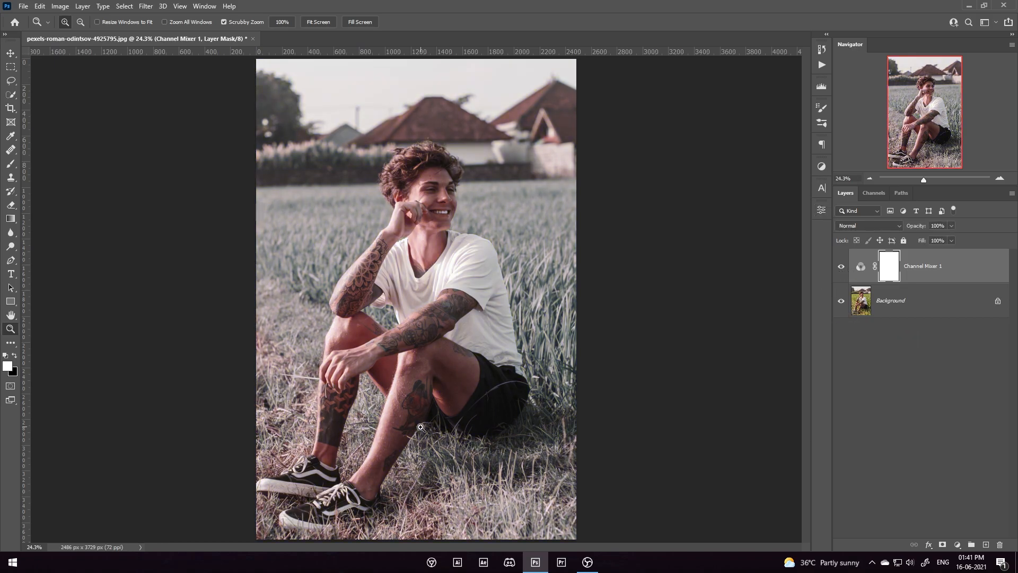
Add a Hue/Saturation adjustment layer above the Channel Mixer and open its color range choices
click(958, 544)
click(954, 441)
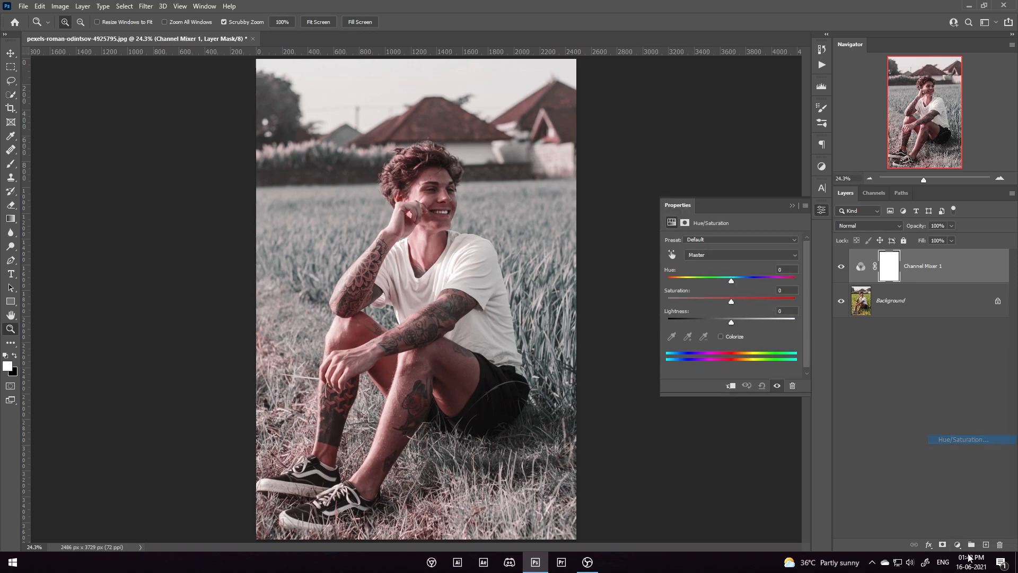
click(747, 255)
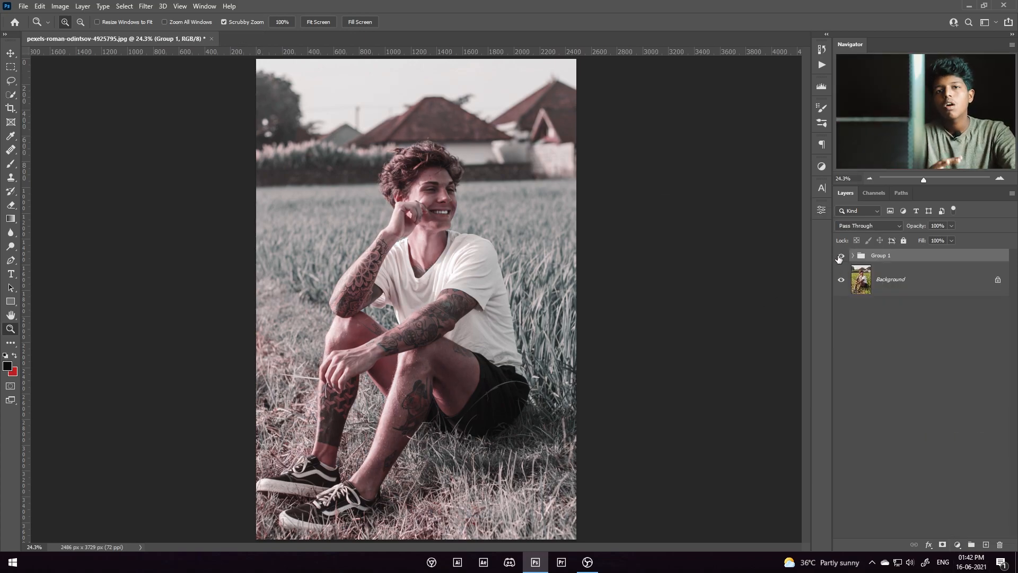
Compare the photo with and without the color effect by toggling the visibility of Group 1
click(840, 257)
click(840, 257)
click(840, 256)
click(840, 257)
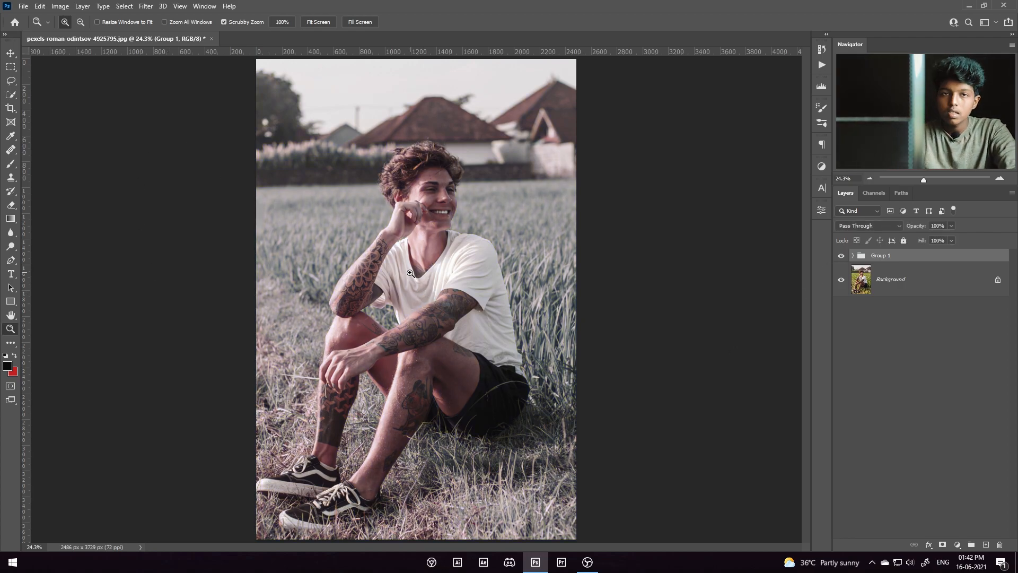
Open the stock photo of the woman in the red dress from the Woman folder
click(24, 5)
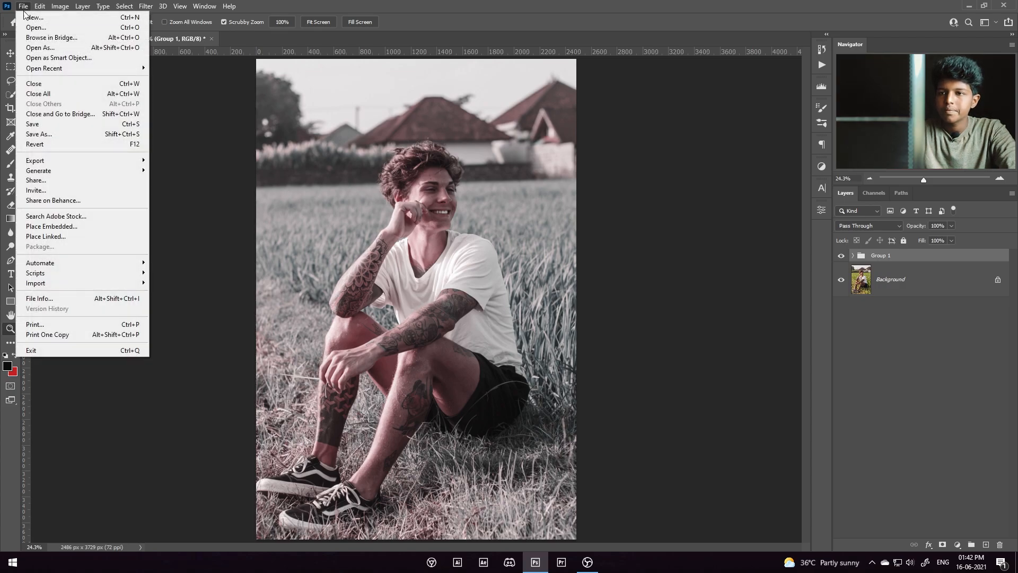
click(32, 28)
click(375, 173)
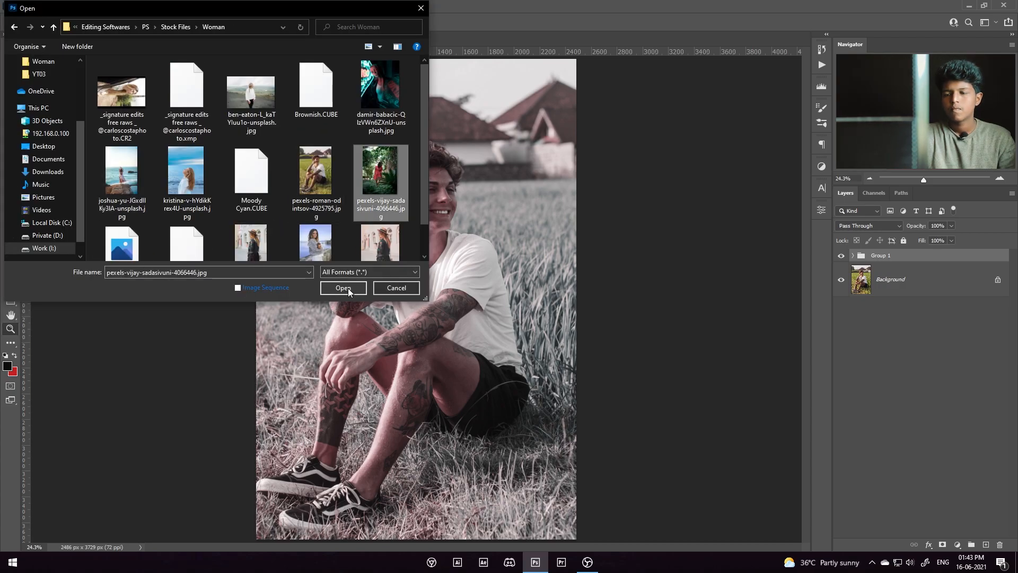
click(348, 291)
right_click(432, 213)
click(455, 217)
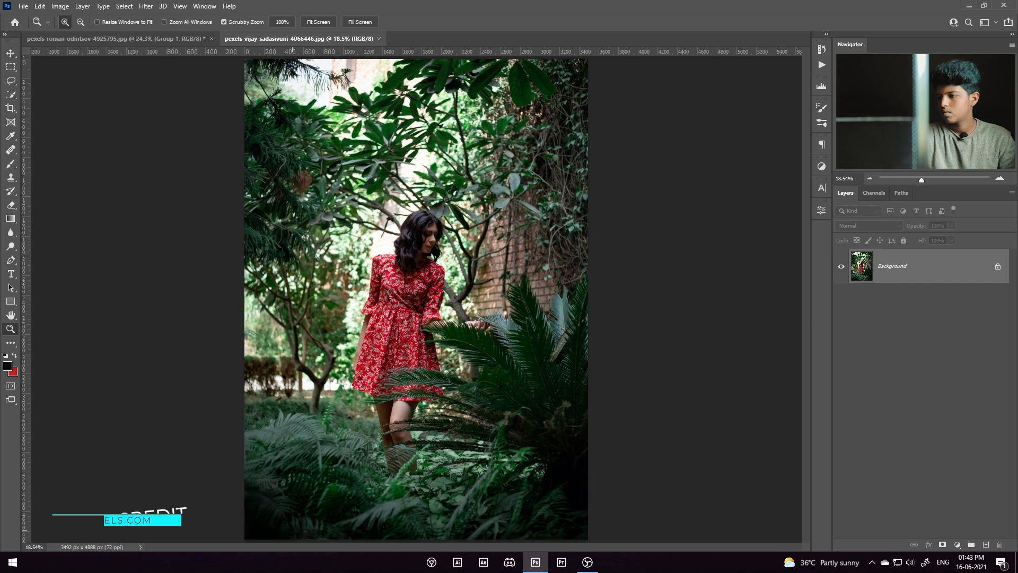
Copy Group 1 with its adjustments from the seated man's photo into the red dress photo
click(116, 39)
click(10, 54)
drag(345, 186, 405, 337)
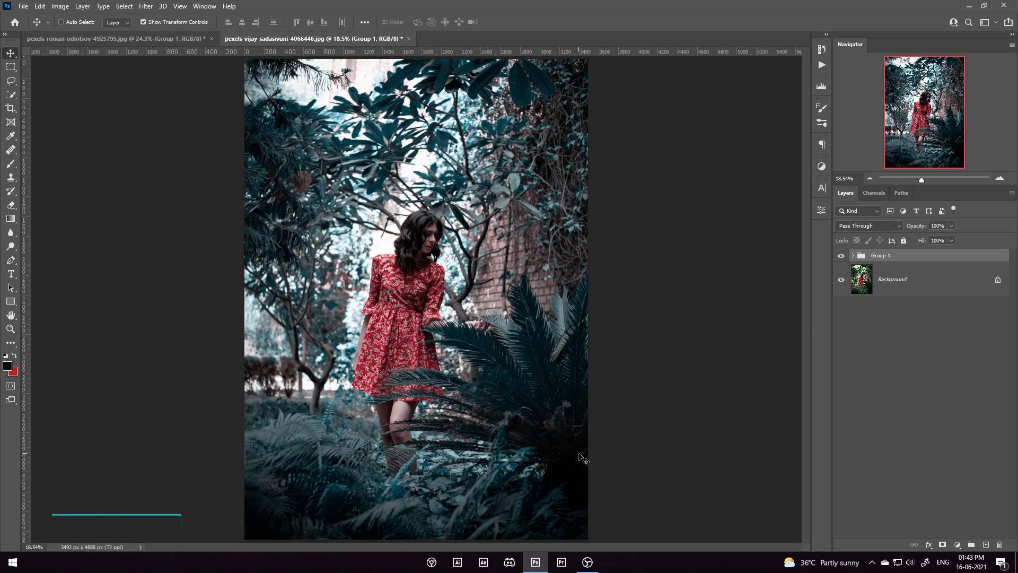
click(12, 332)
drag(425, 233, 482, 236)
right_click(482, 236)
click(509, 242)
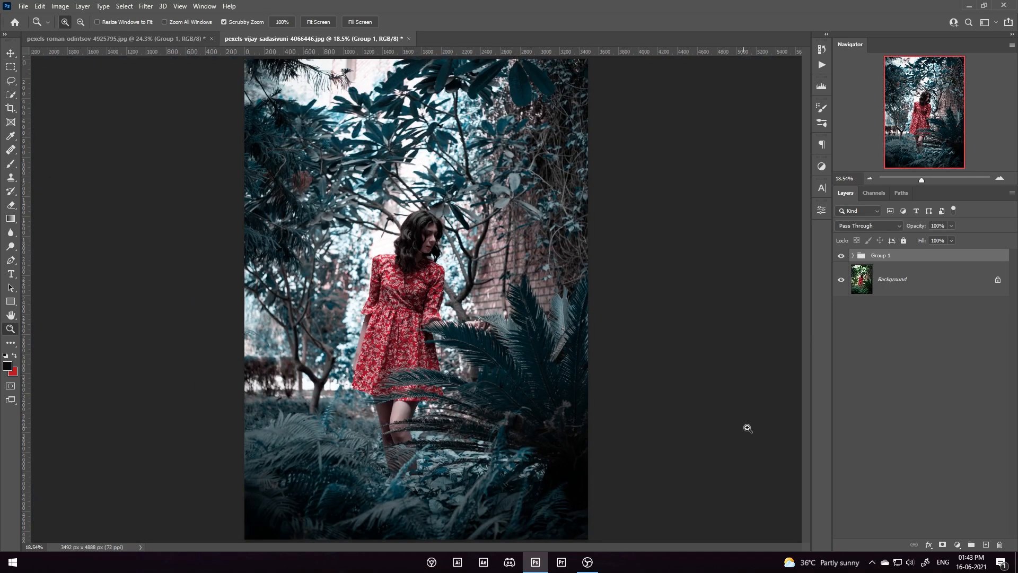
right_click(962, 257)
click(946, 379)
key(ctrl+z)
Duplicate the Background layer and merge the adjustments of Group 1 into the copy
alt+drag(914, 279, 939, 363)
right_click(953, 256)
click(903, 417)
key(ctrl+z)
click(853, 256)
right_click(956, 314)
click(888, 426)
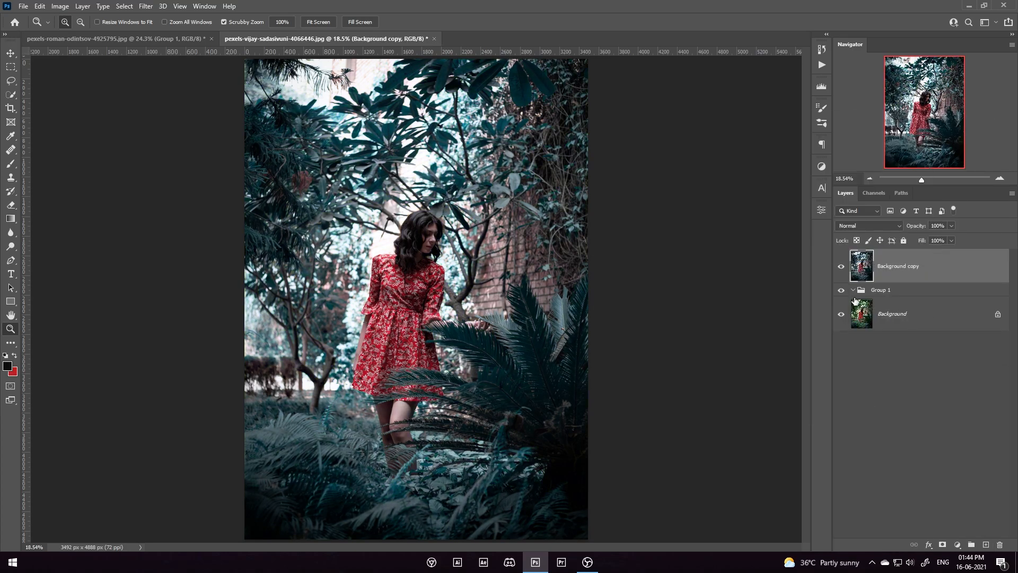
Apply a Camera Raw filter to the merged copy with Color Mixer saturation at -44 for Aquas and -8 for Blues
click(146, 6)
click(159, 90)
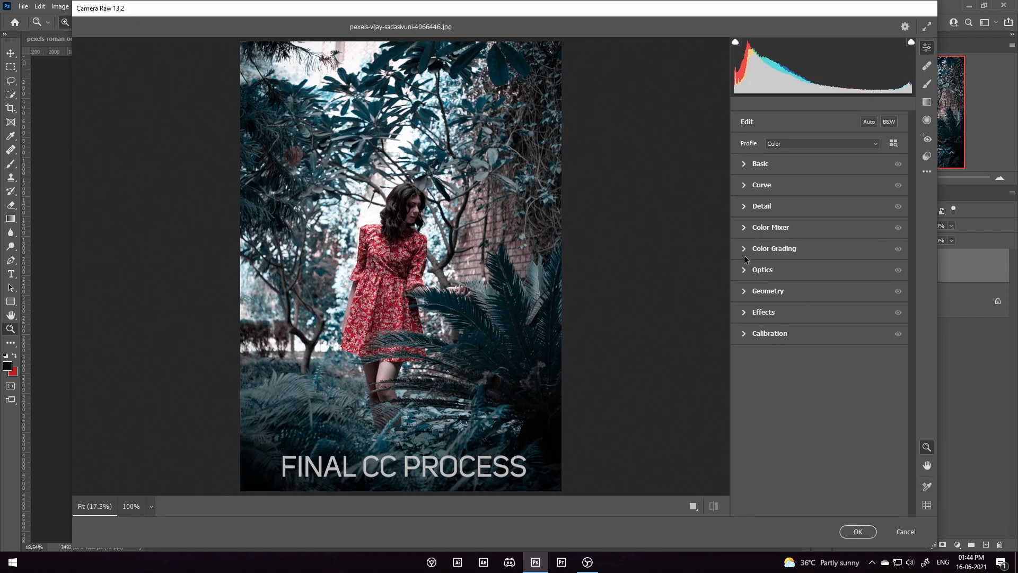
click(771, 227)
click(776, 259)
drag(819, 351, 813, 371)
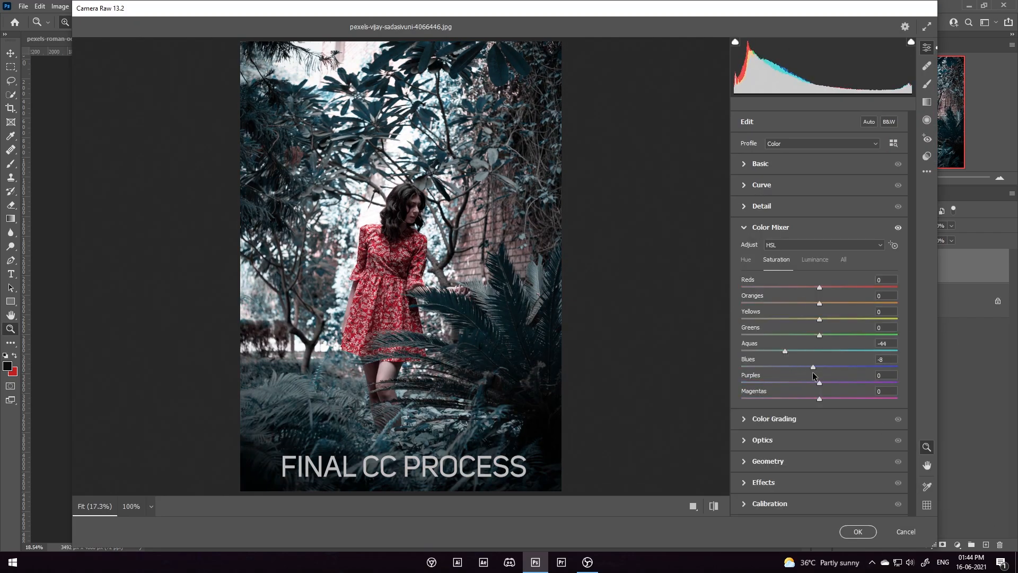
click(858, 531)
Open BaseColor.png from the Video Edit > PR > Im Ygs > YT03 folder on the Work drive
key(ctrl+o)
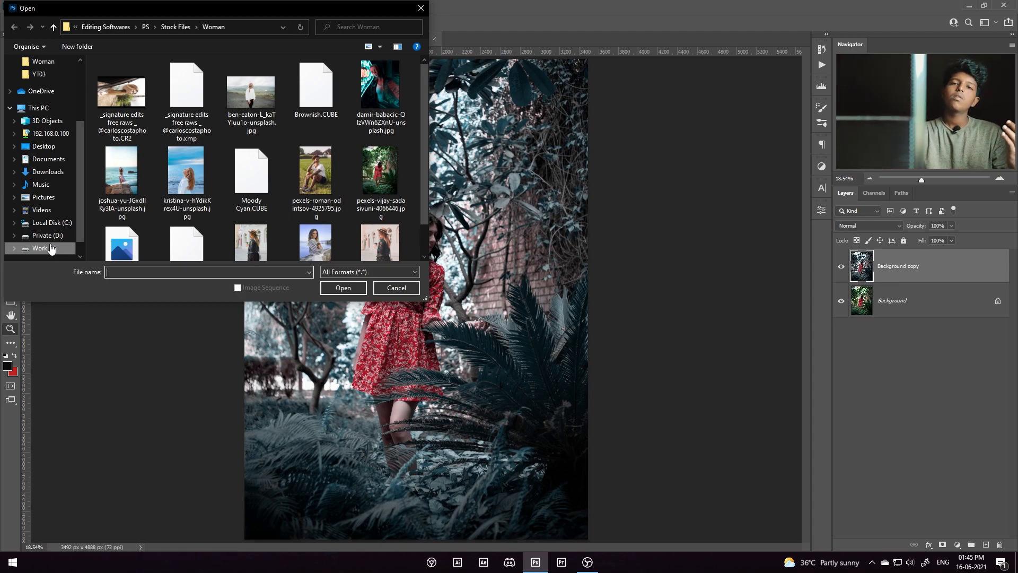
click(109, 25)
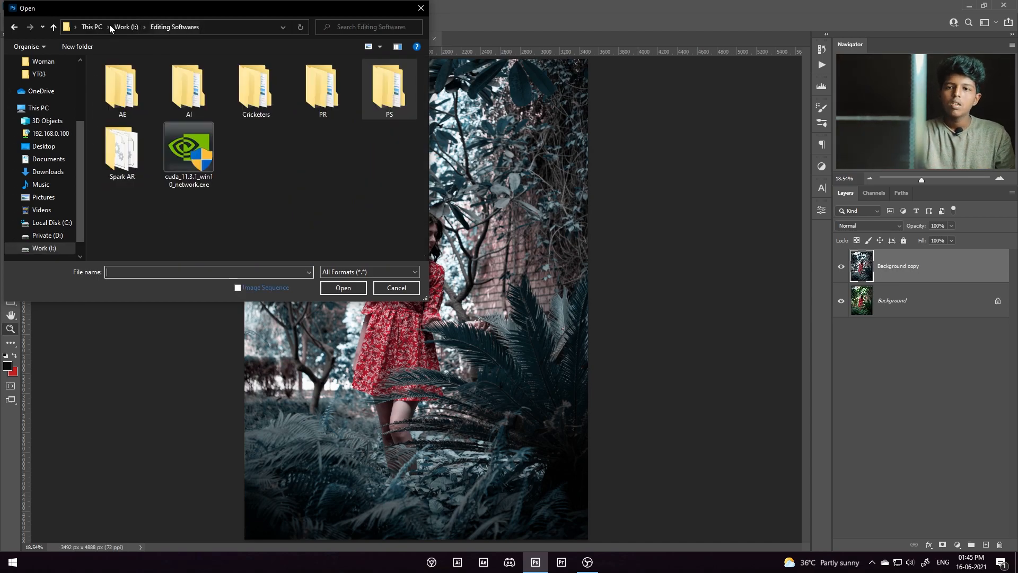
click(48, 249)
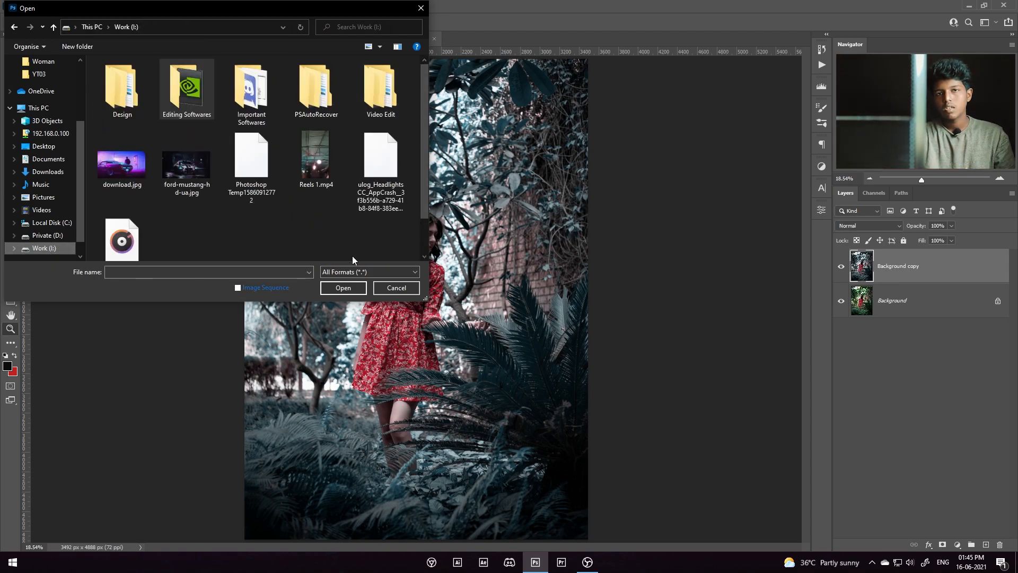
double_click(373, 96)
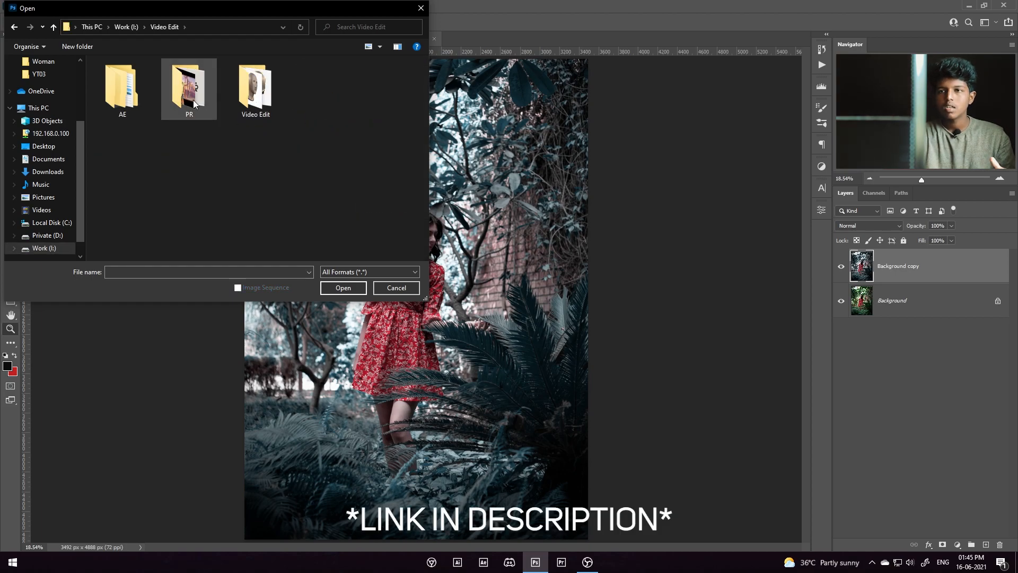
double_click(194, 104)
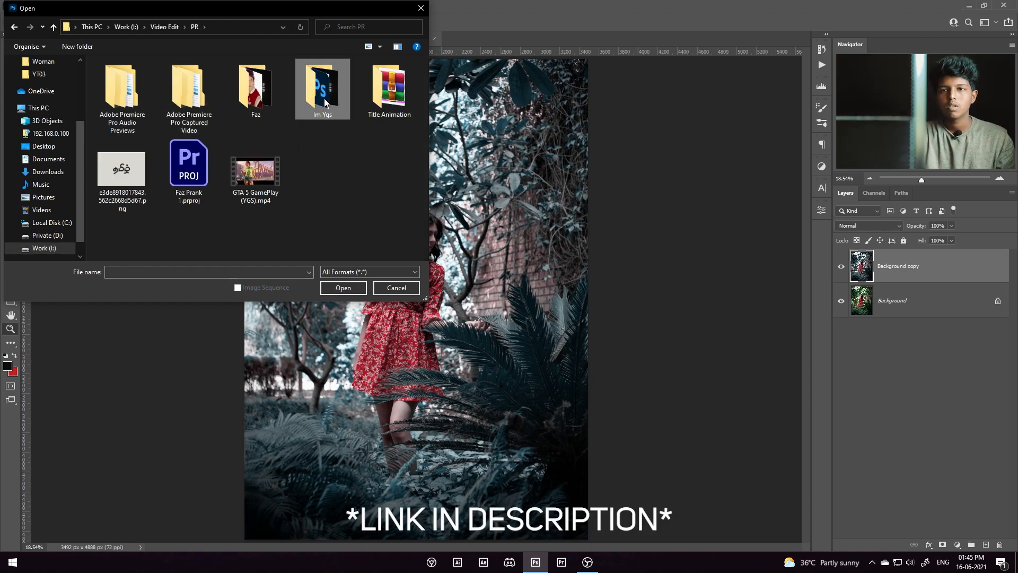
double_click(314, 101)
double_click(267, 109)
click(343, 287)
right_click(440, 230)
click(440, 233)
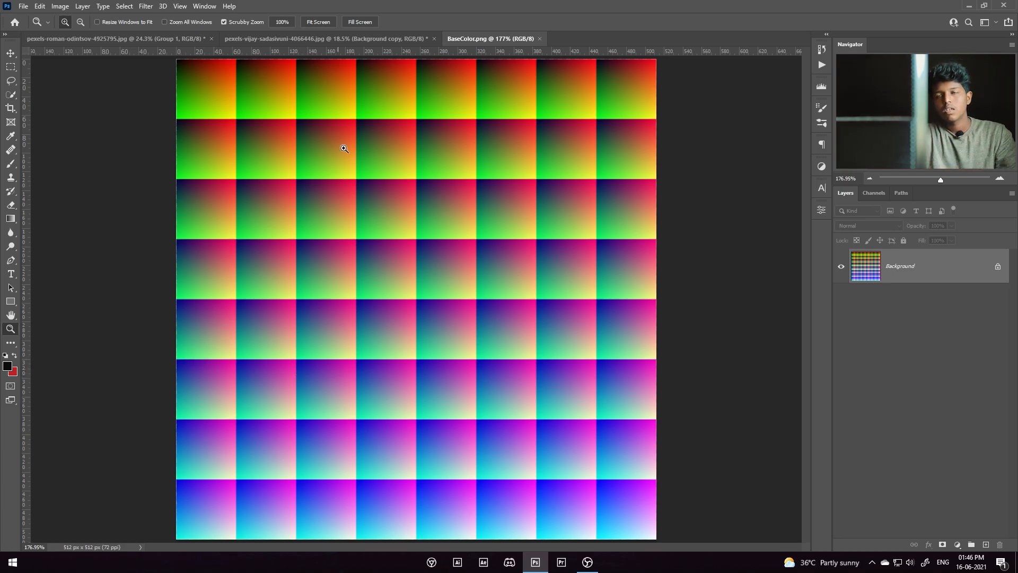
Copy Group 1 from the seated man's photo onto the BaseColor.png color chart
click(153, 39)
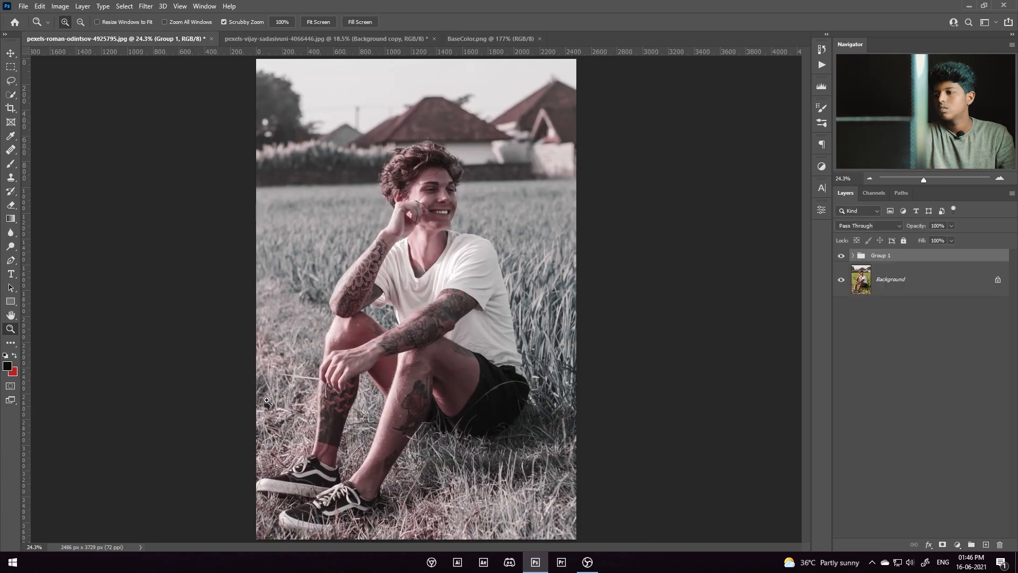
click(10, 54)
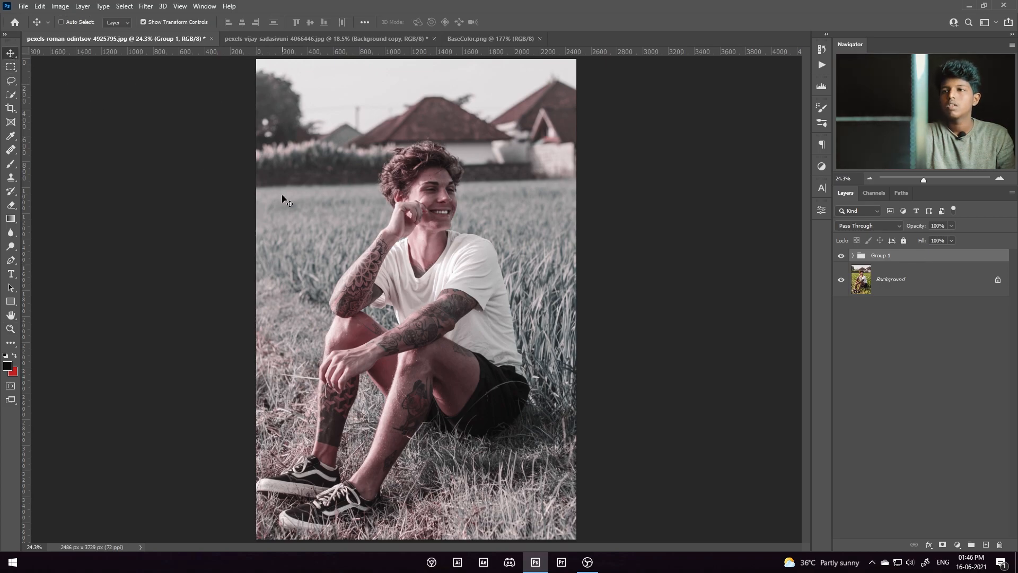
click(467, 40)
drag(467, 53, 405, 259)
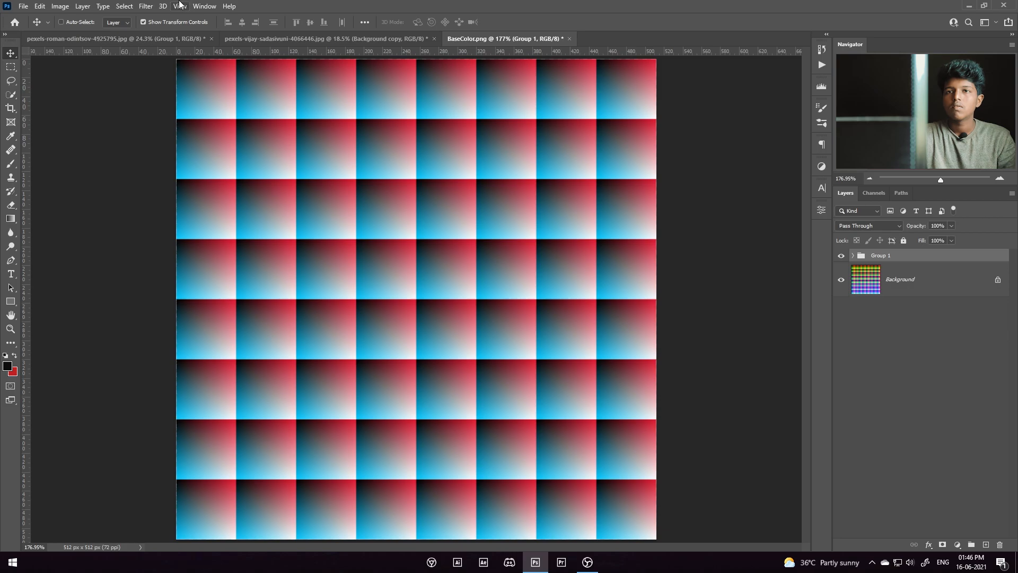
Stamp the visible layers of the color chart into a new layer and reapply the last Camera Raw filter to it
click(146, 6)
click(142, 73)
click(915, 258)
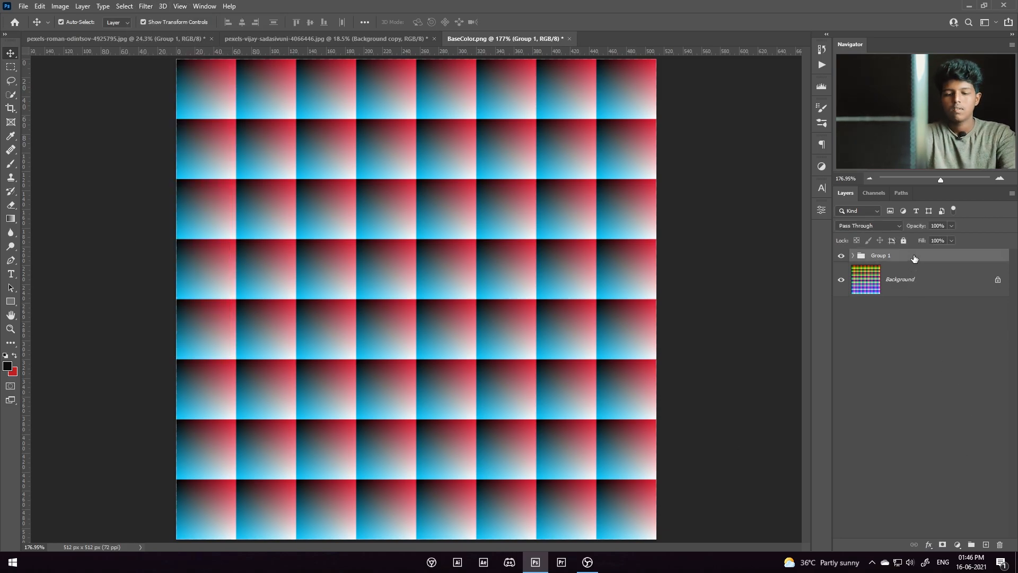
key(ctrl+shift+alt+e)
click(145, 5)
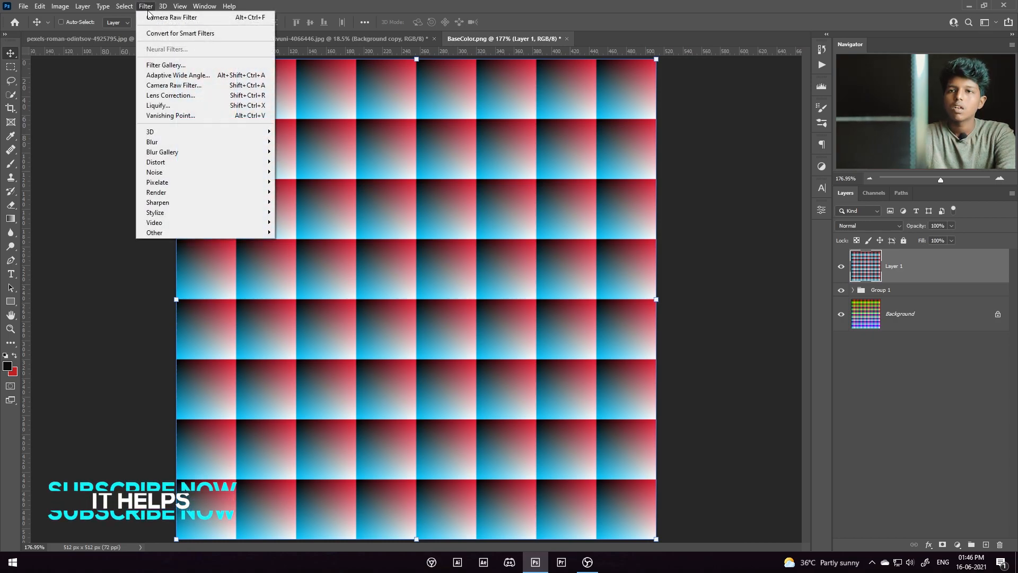
click(170, 17)
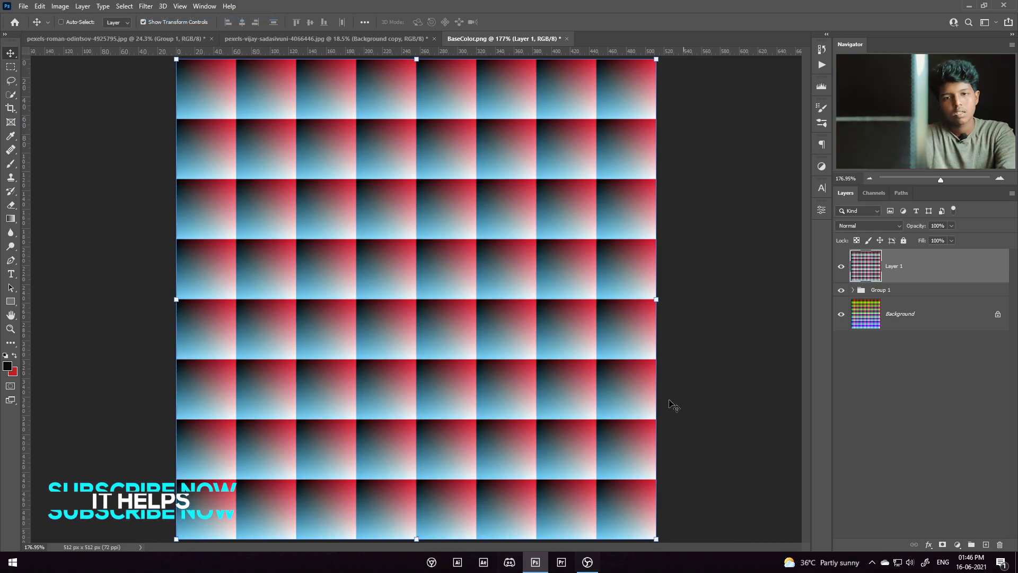
key(z)
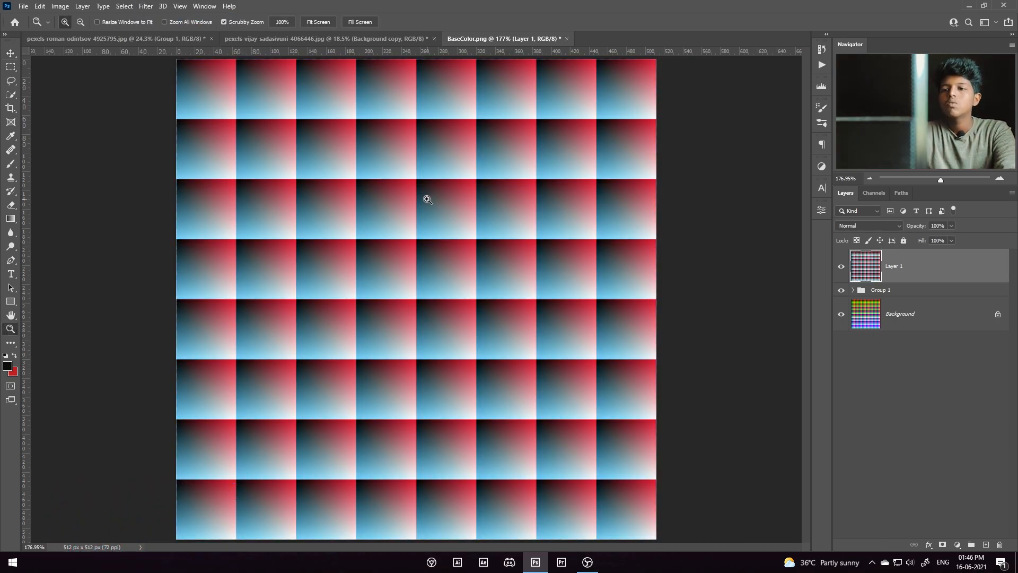
Save the graded color chart in the YT03 folder as a separate PNG under a new name beginning with "Aquati"
click(21, 6)
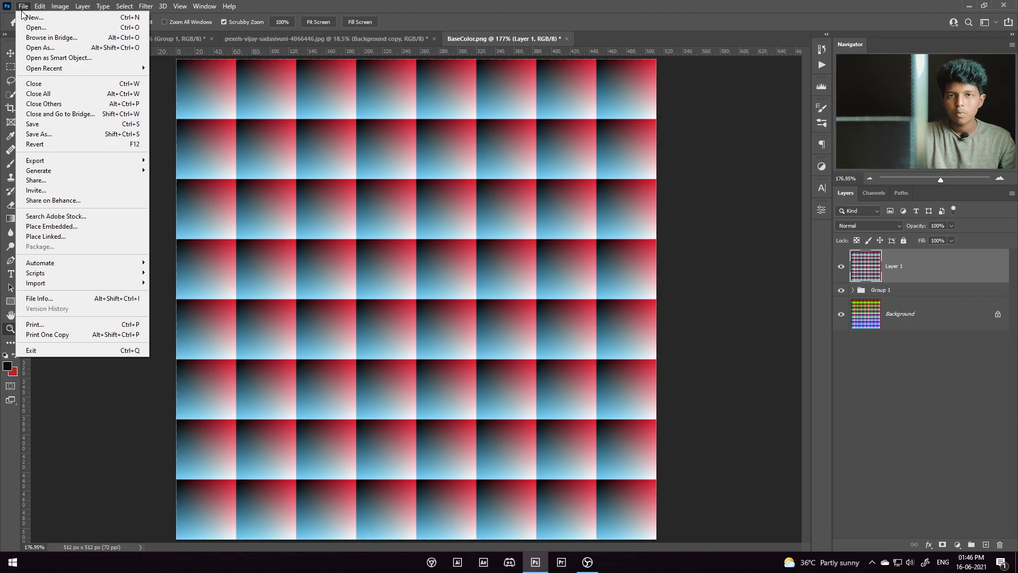
click(53, 135)
click(111, 260)
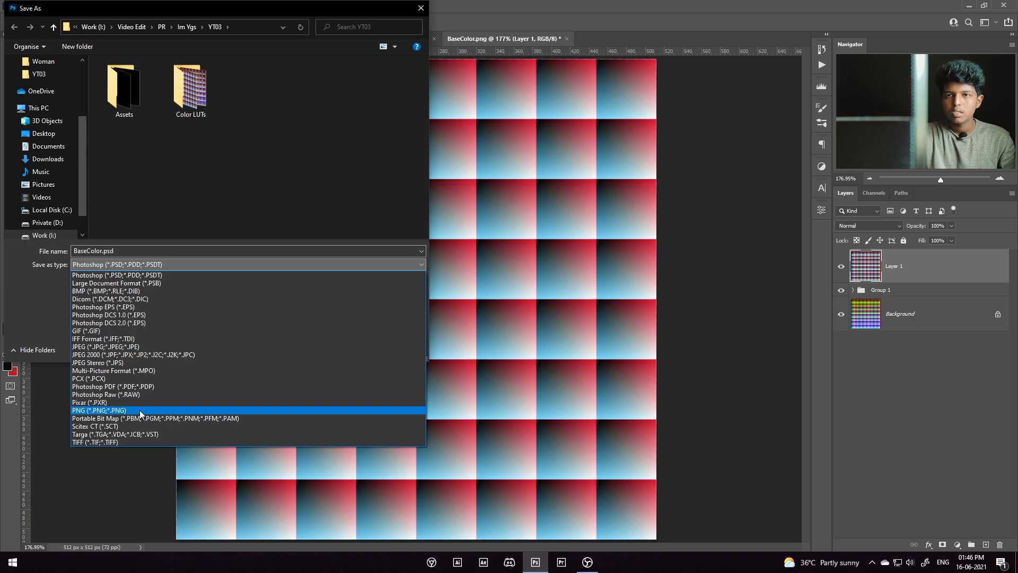
click(138, 409)
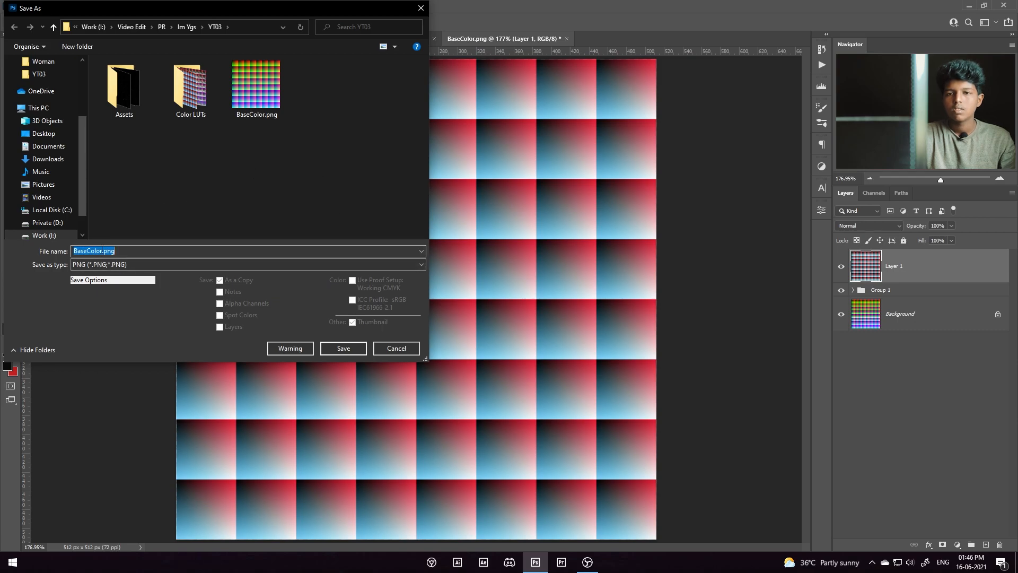
click(104, 251)
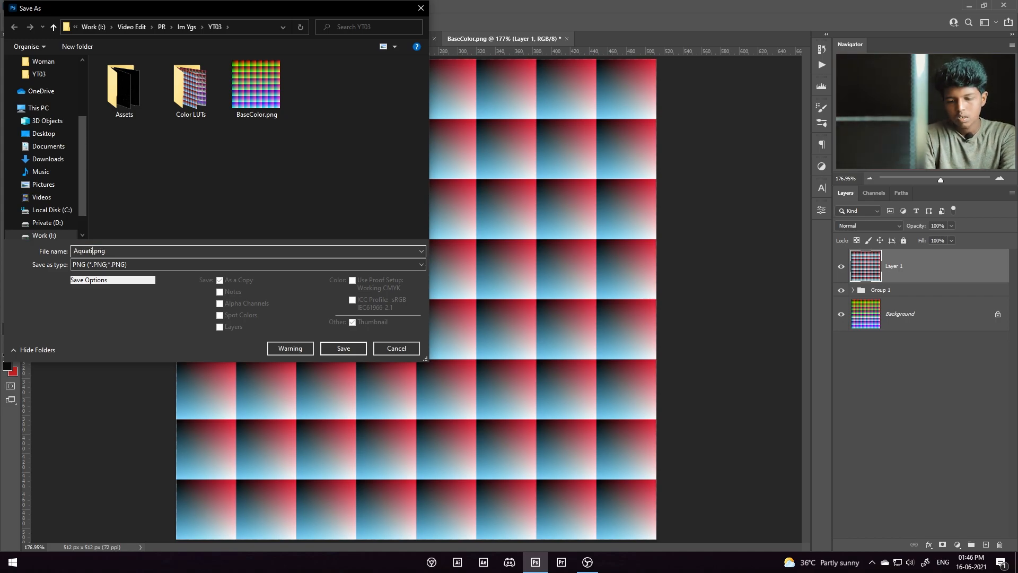
key(Return)
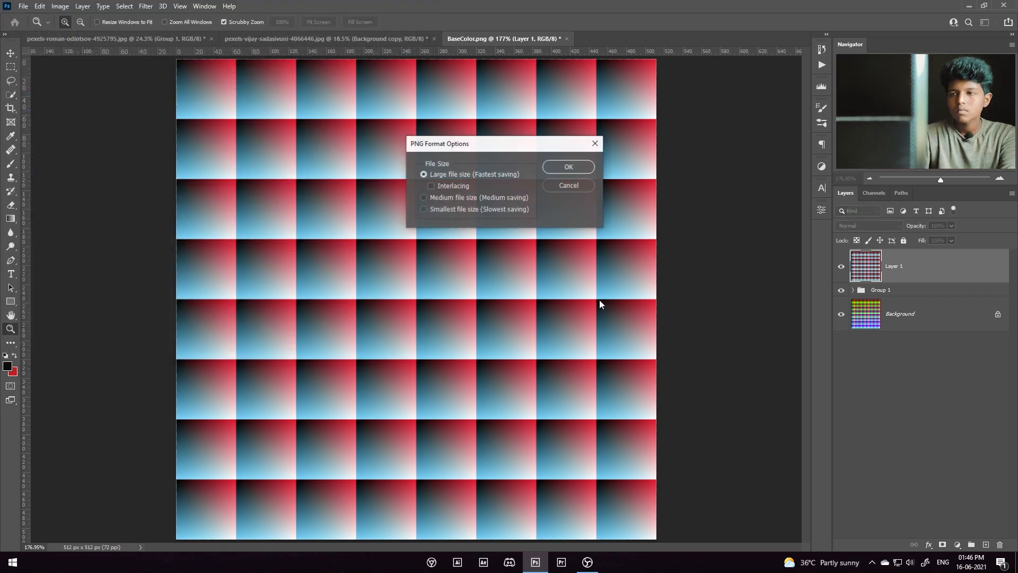
key(Return)
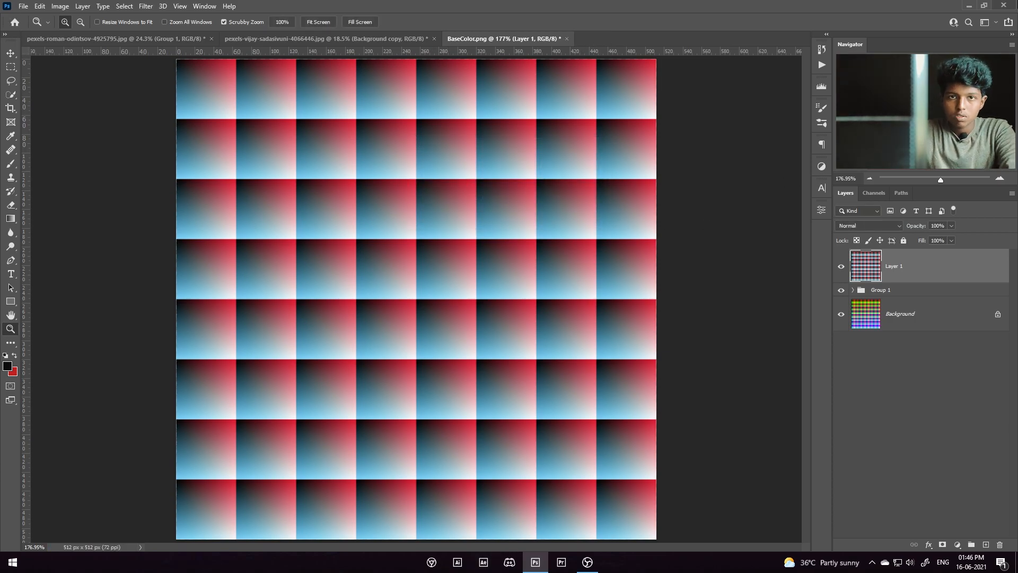
Quit Photoshop without saving changes to the open documents
click(1003, 5)
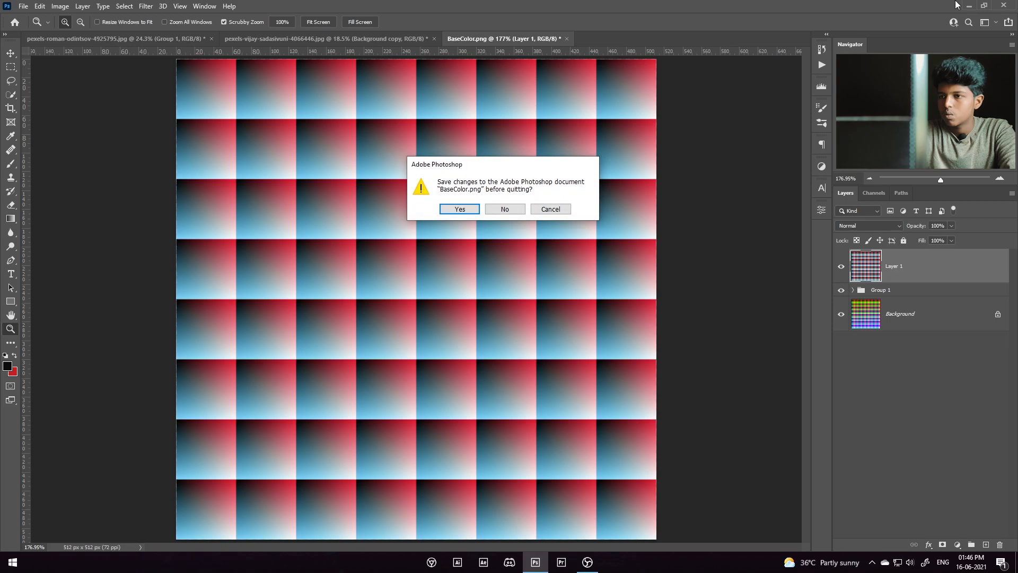
click(519, 209)
click(519, 209)
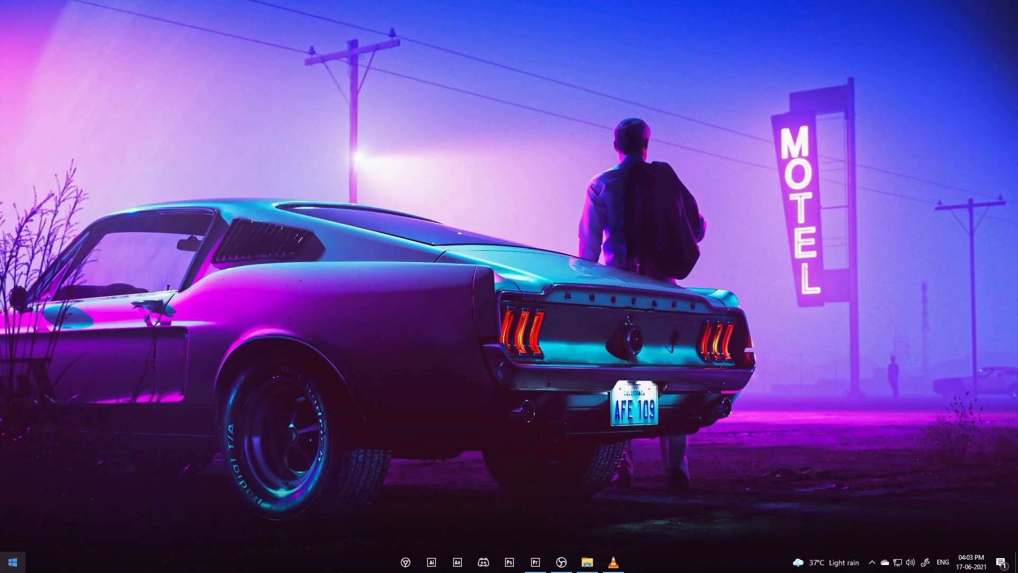
Launch Spark AR Studio and create a blank project, dismissing the creator tips and maximizing the project window
key(super)
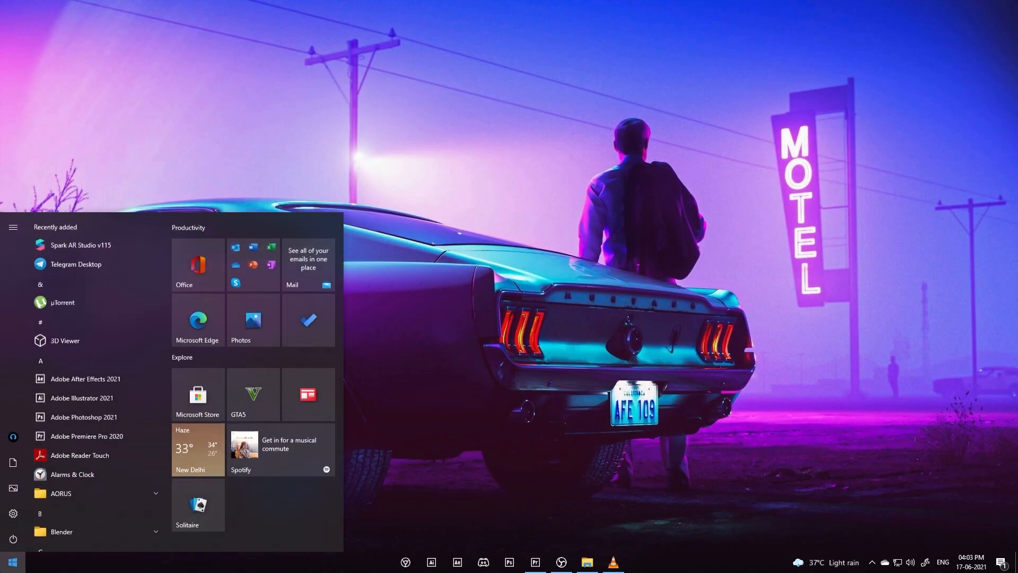
click(122, 251)
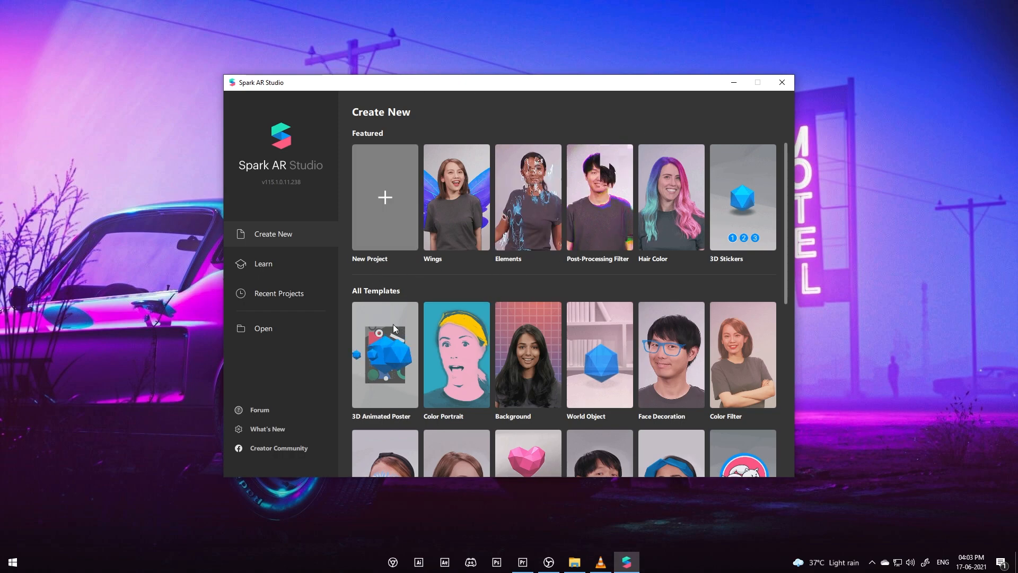
click(400, 227)
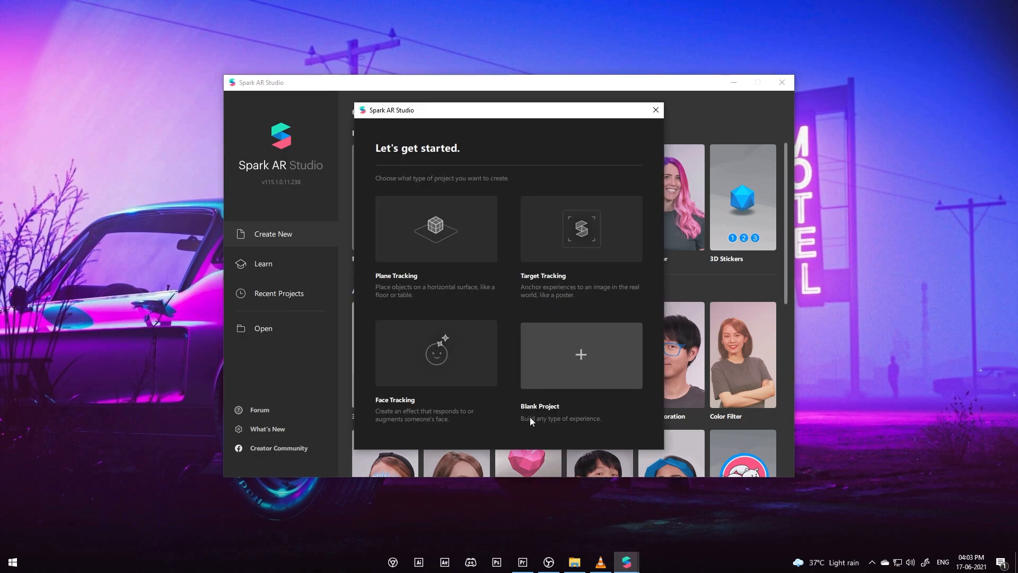
click(554, 366)
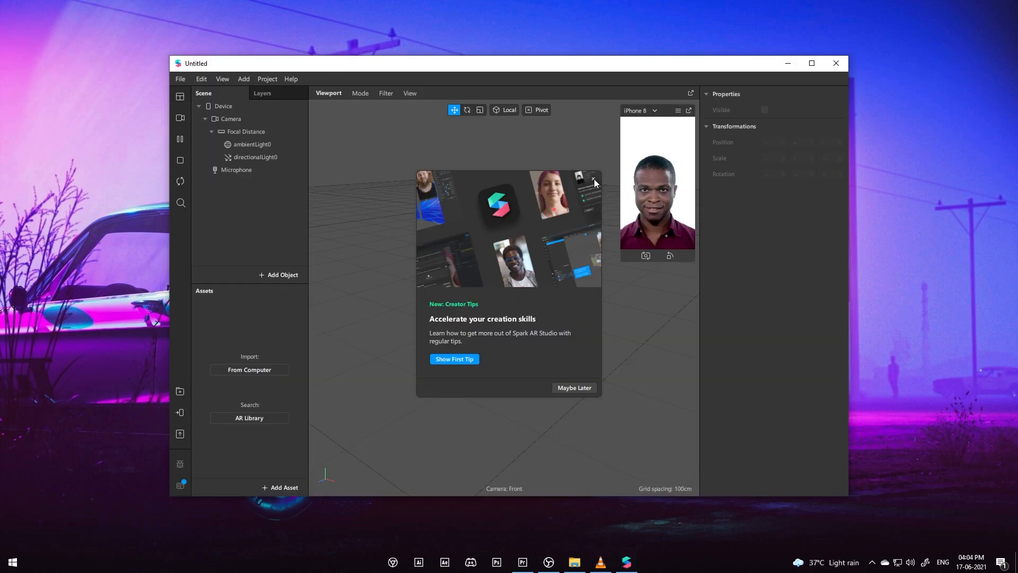
click(594, 179)
click(809, 68)
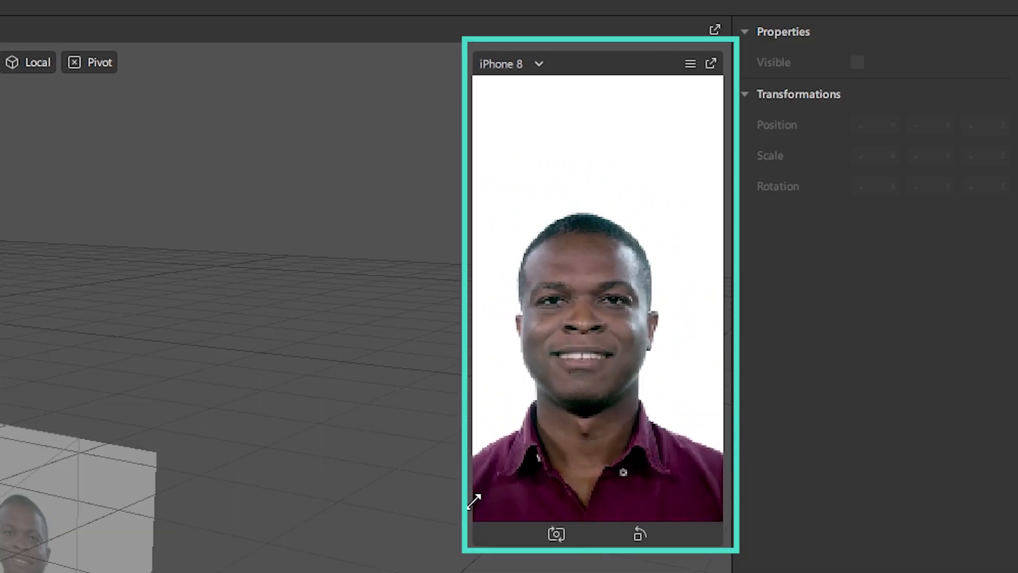
Enlarge the device preview and switch its real-time simulation video to the woman with short red hair
drag(474, 501, 477, 486)
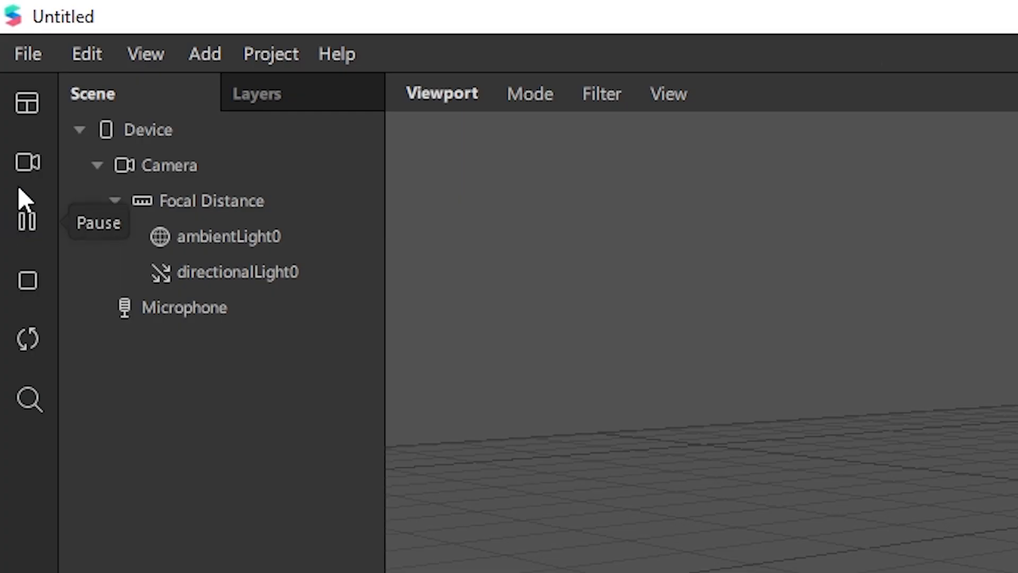
click(11, 60)
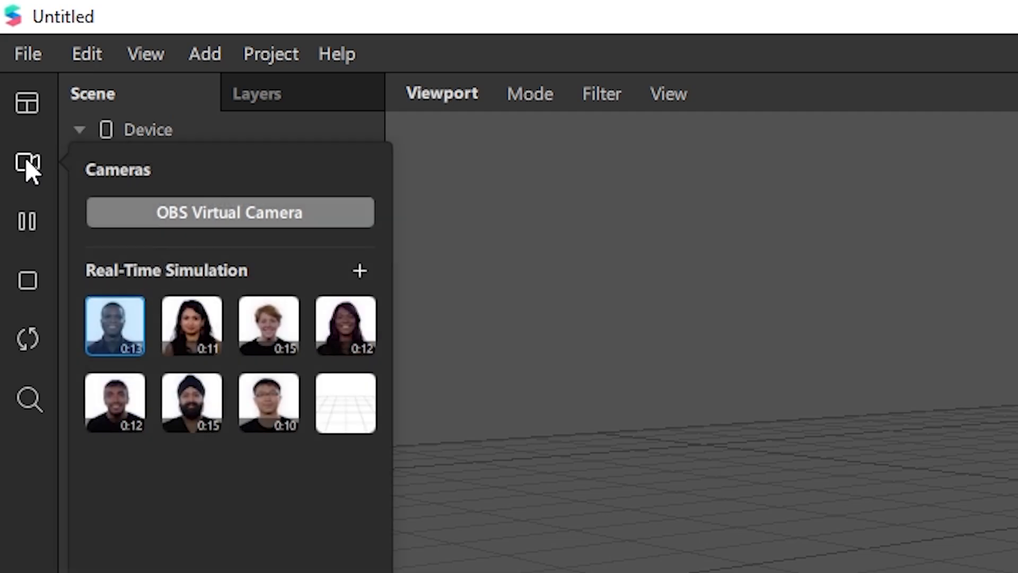
click(186, 317)
click(268, 325)
click(347, 330)
click(246, 415)
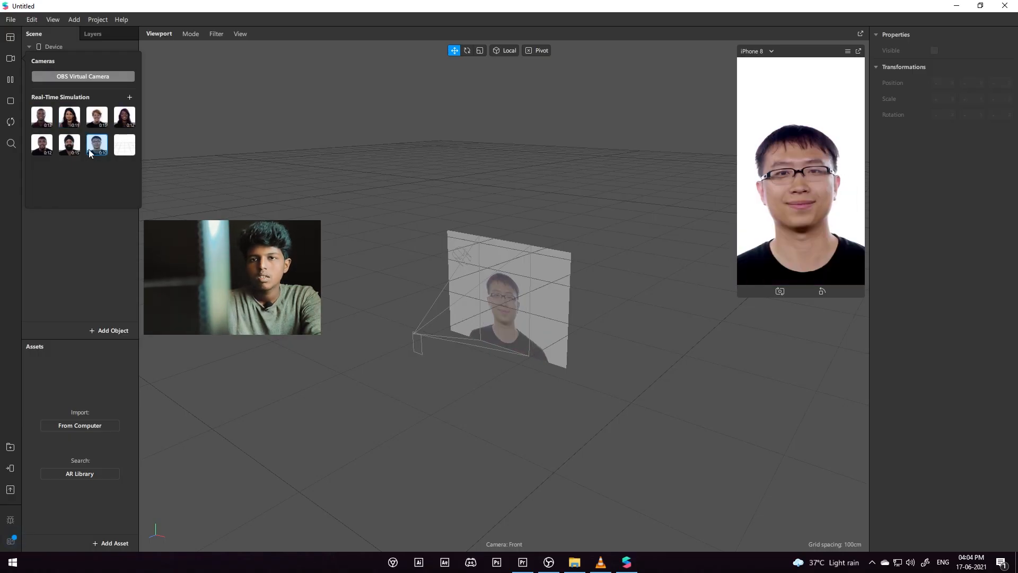
click(69, 146)
click(41, 147)
click(47, 123)
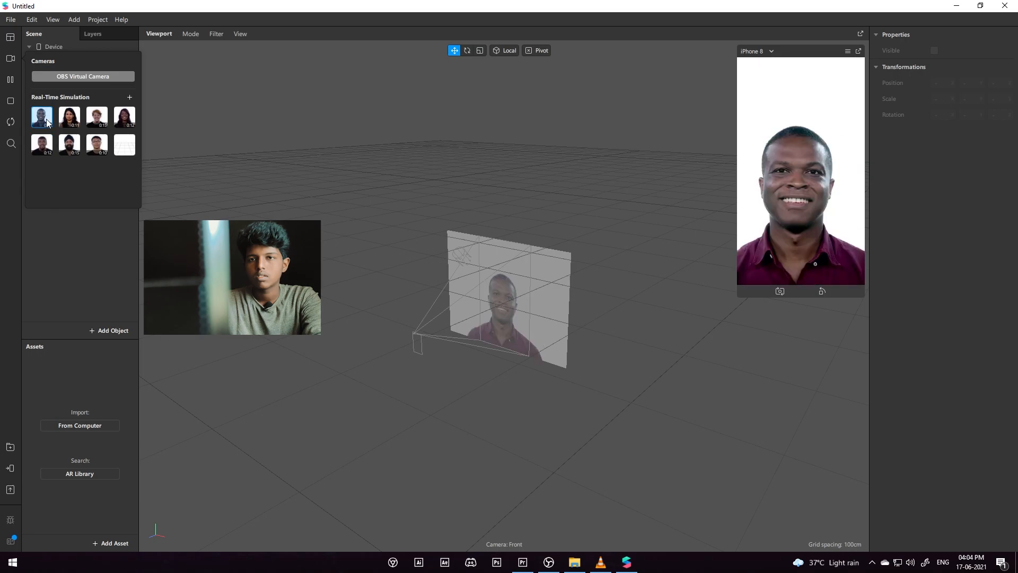
click(97, 117)
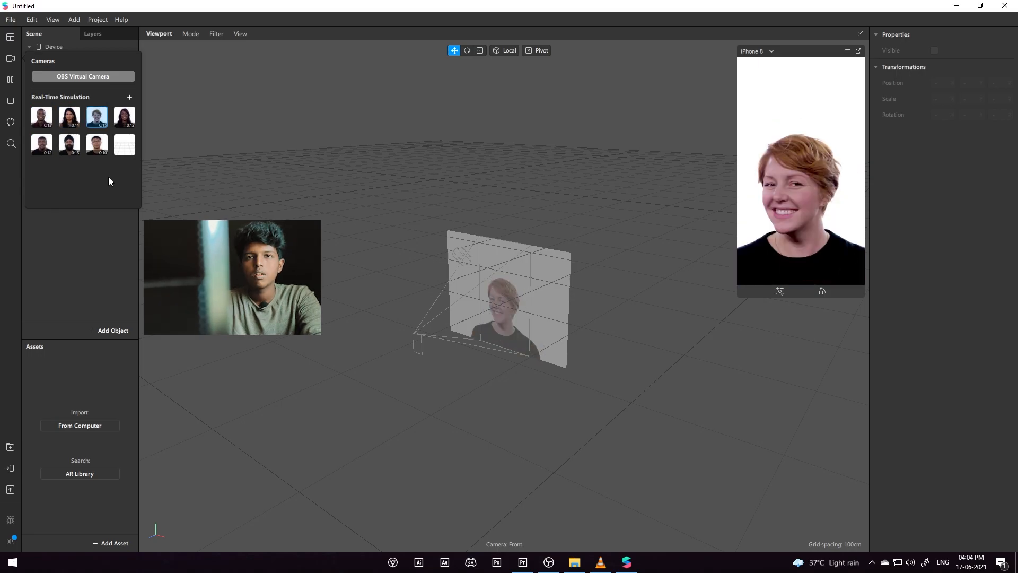
click(116, 239)
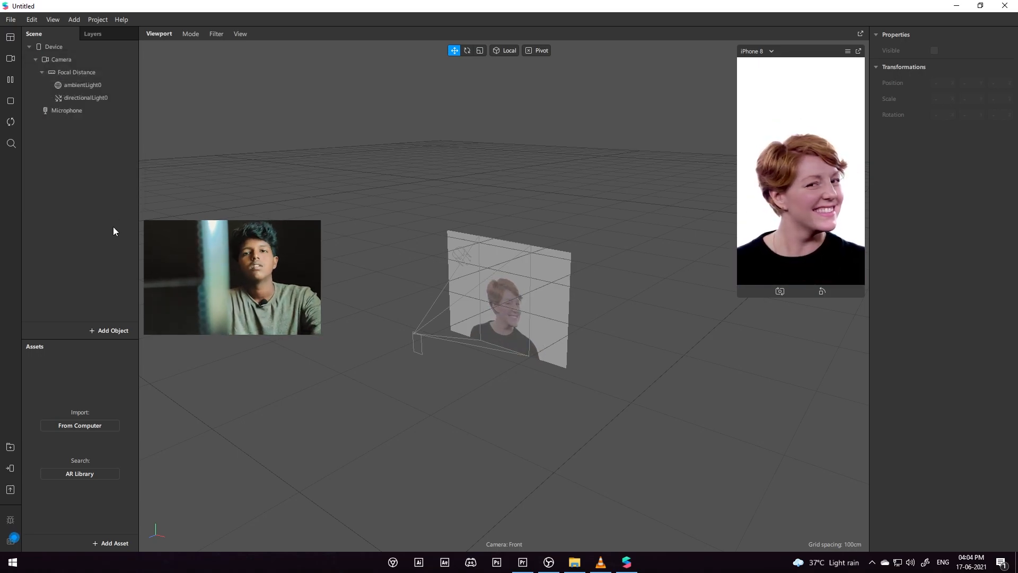
Import Aquatic Blue.png from the Required folder inside YT03 as a Color LUT
click(11, 22)
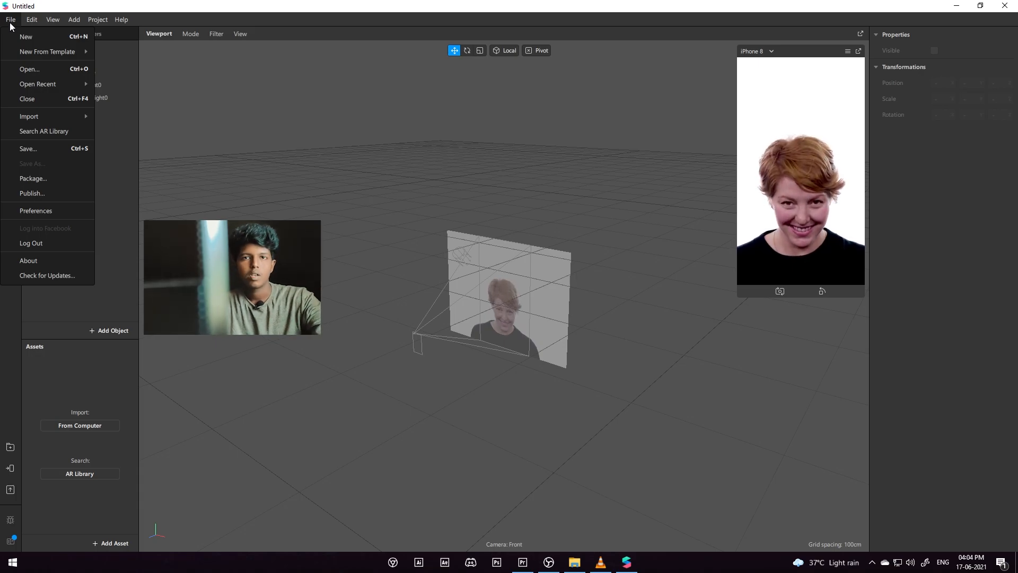
click(10, 24)
click(10, 24)
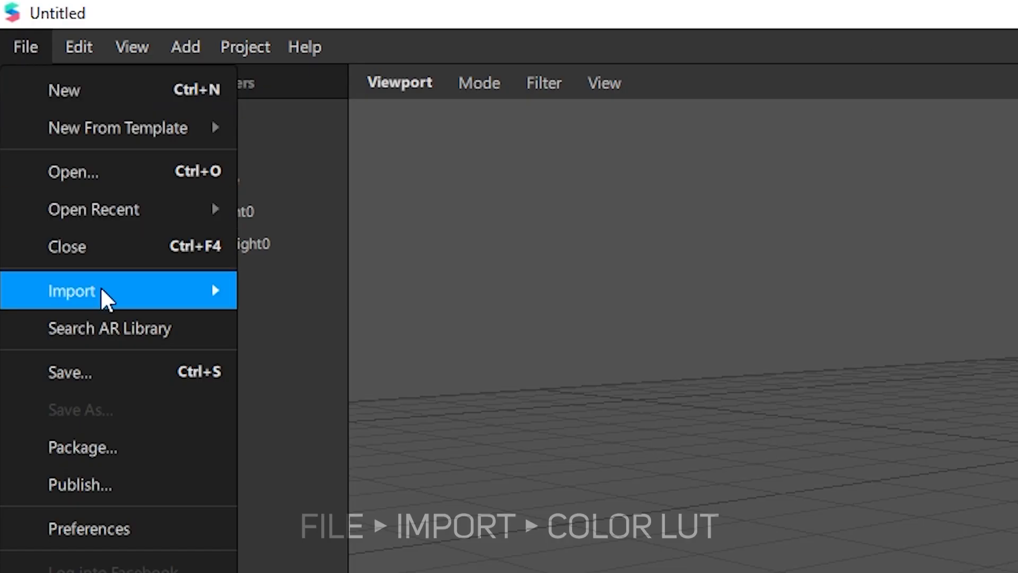
mouse_move(101, 293)
click(311, 377)
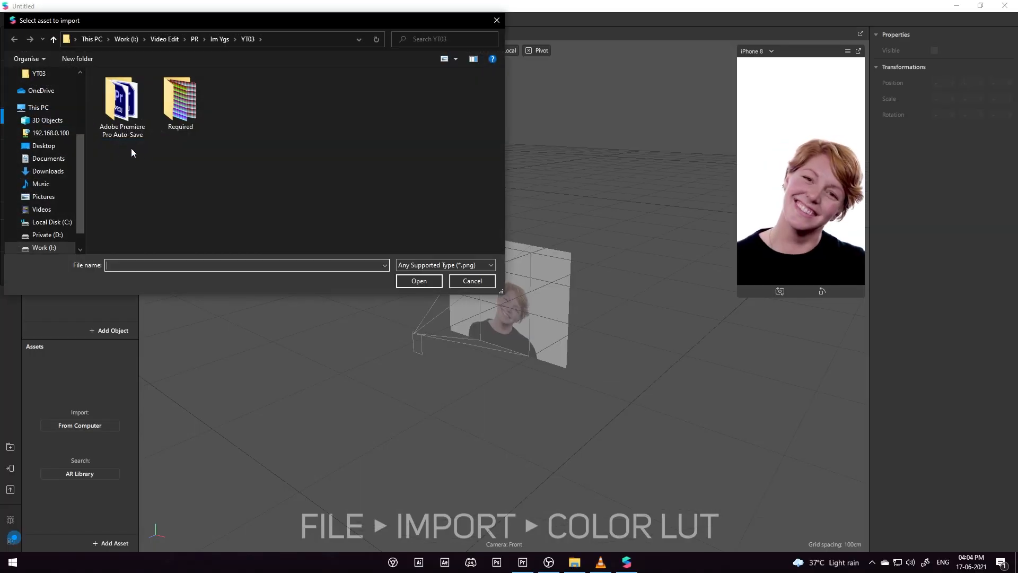
double_click(195, 123)
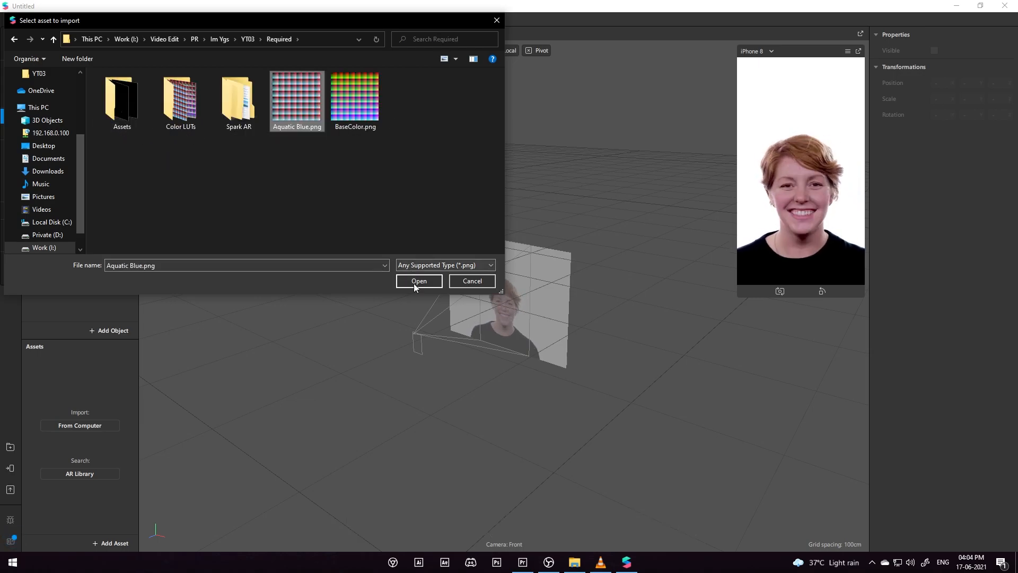
click(412, 280)
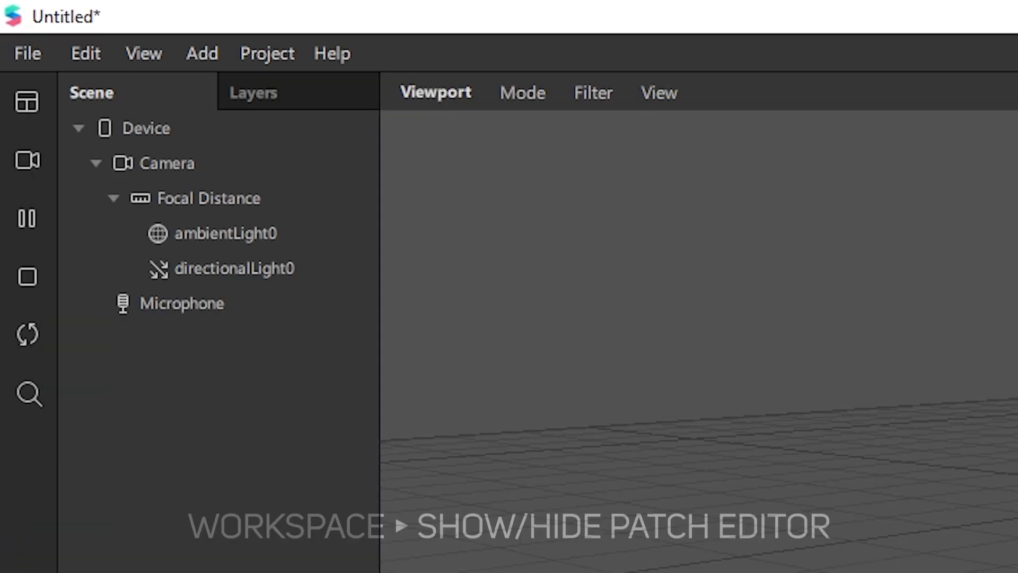
Show the Patch Editor and make it taller
click(35, 107)
click(225, 151)
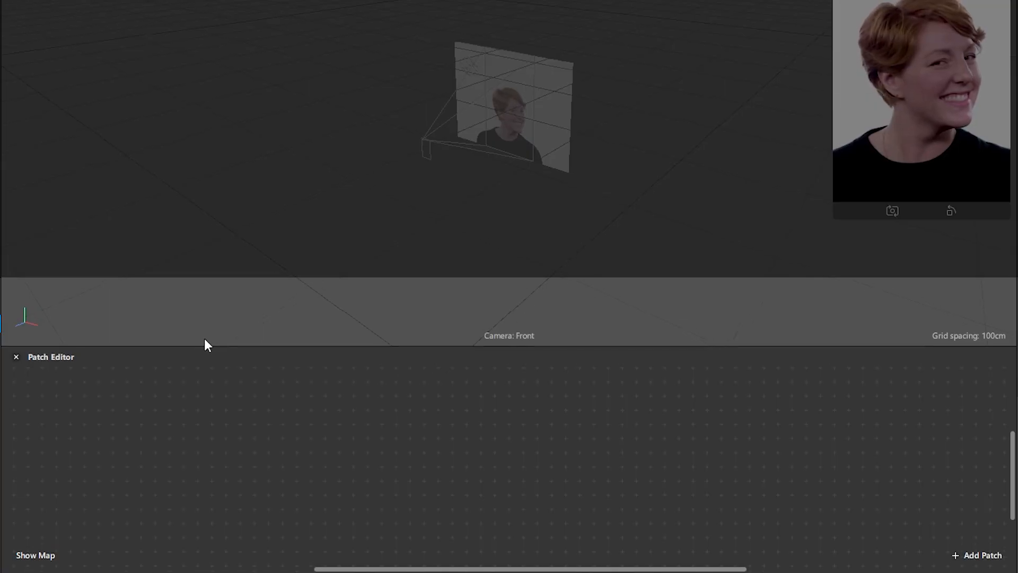
drag(205, 339, 189, 275)
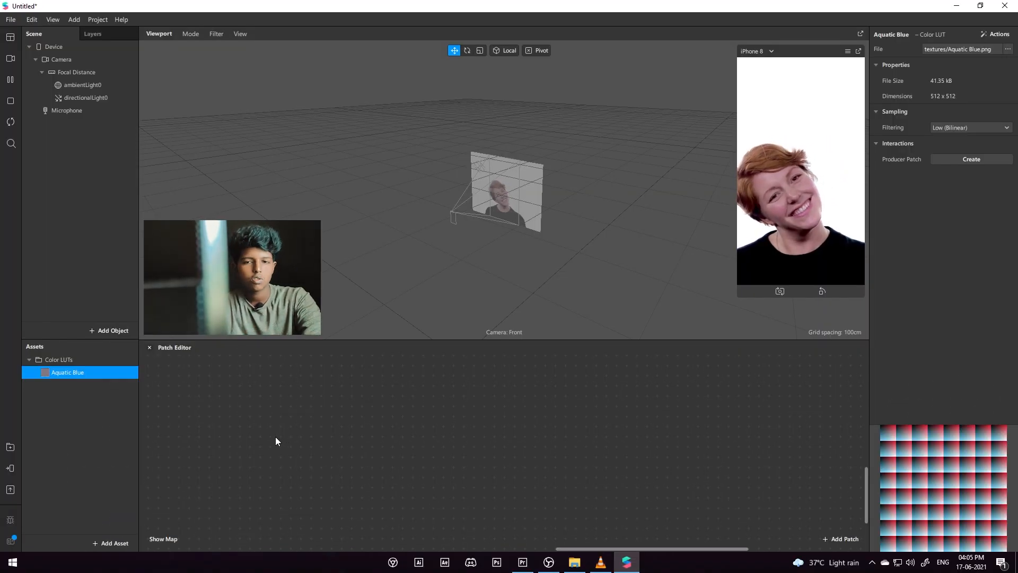
Add the Aquatic Blue LUT to the Patch Editor and arrange its patch below and to the left of colorLUTShader
drag(107, 374, 349, 430)
drag(478, 429, 458, 423)
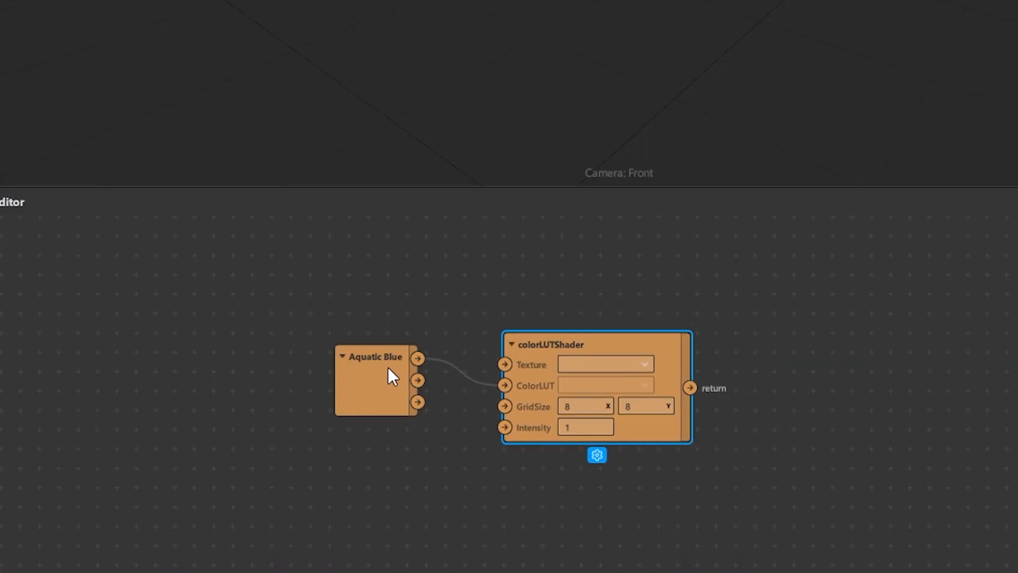
drag(388, 368, 345, 453)
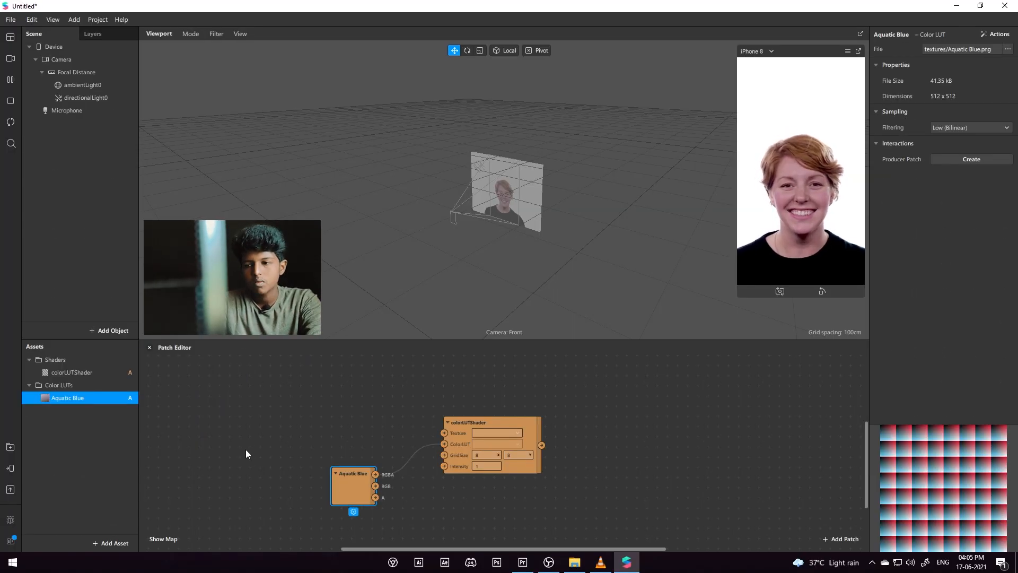
Extract the camera's texture as a patch above Aquatic Blue and connect its RGBA output to colorLUTShader's Texture input
click(144, 155)
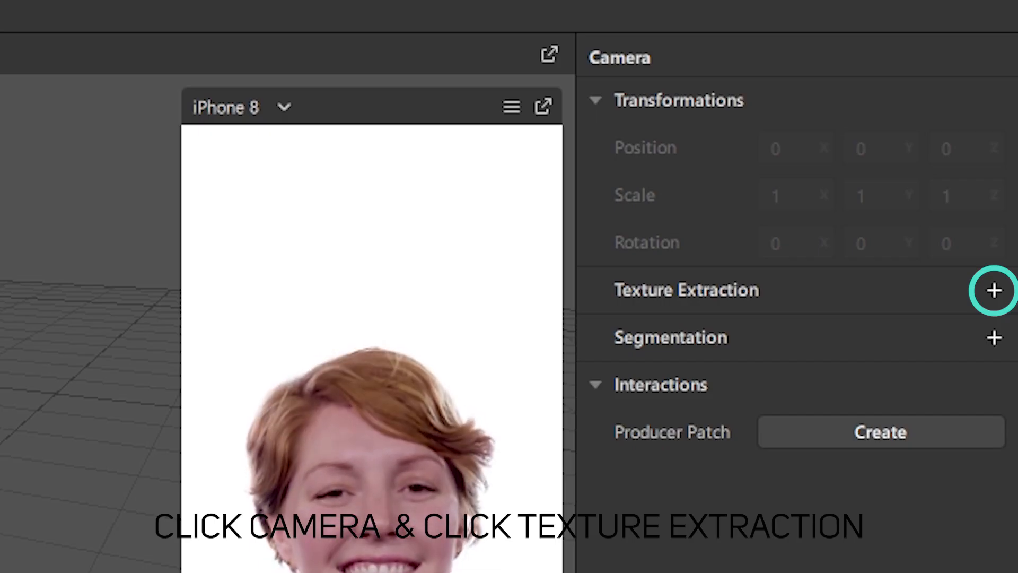
click(994, 290)
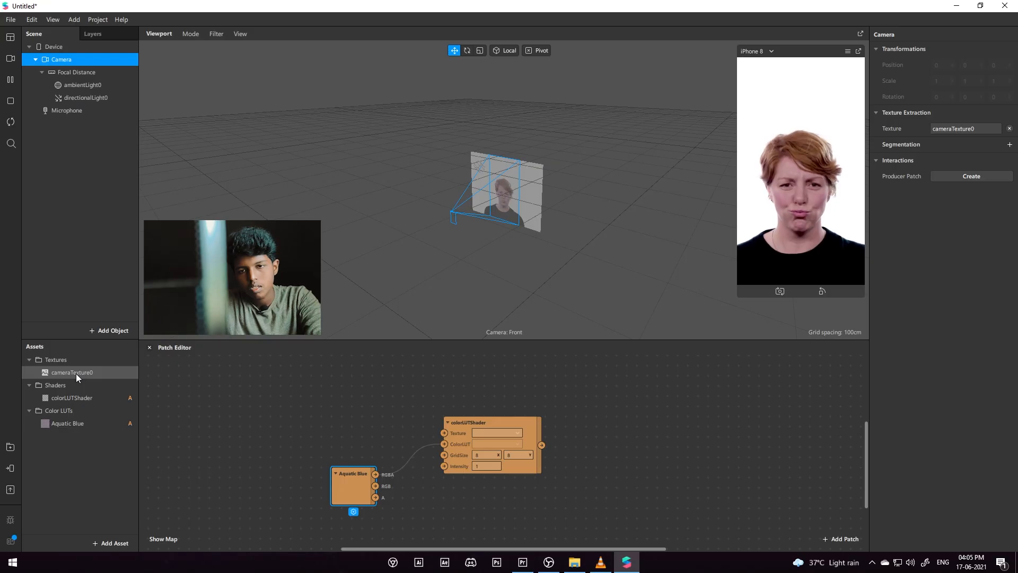
drag(193, 114, 441, 149)
drag(173, 390, 372, 419)
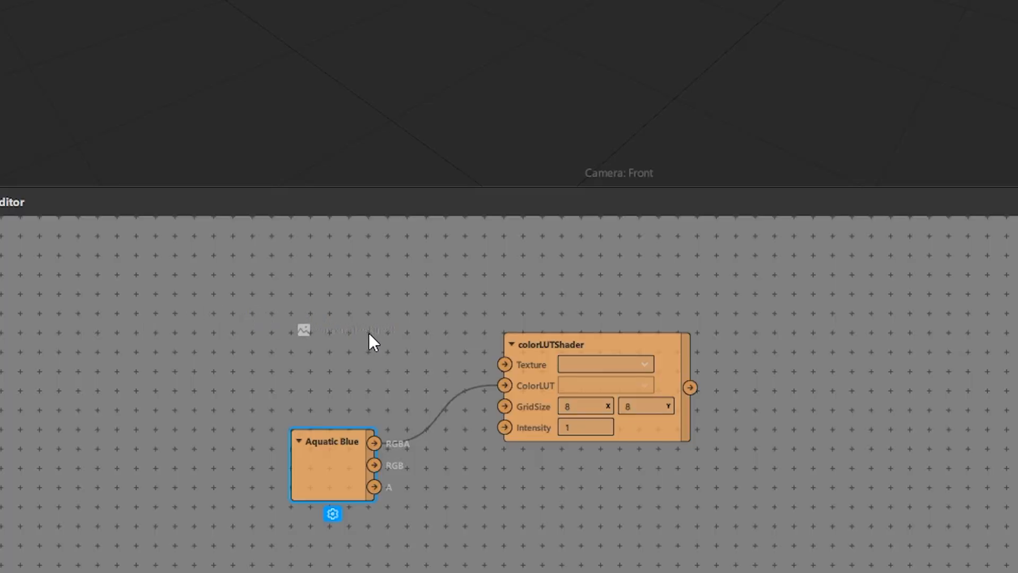
drag(357, 328, 299, 324)
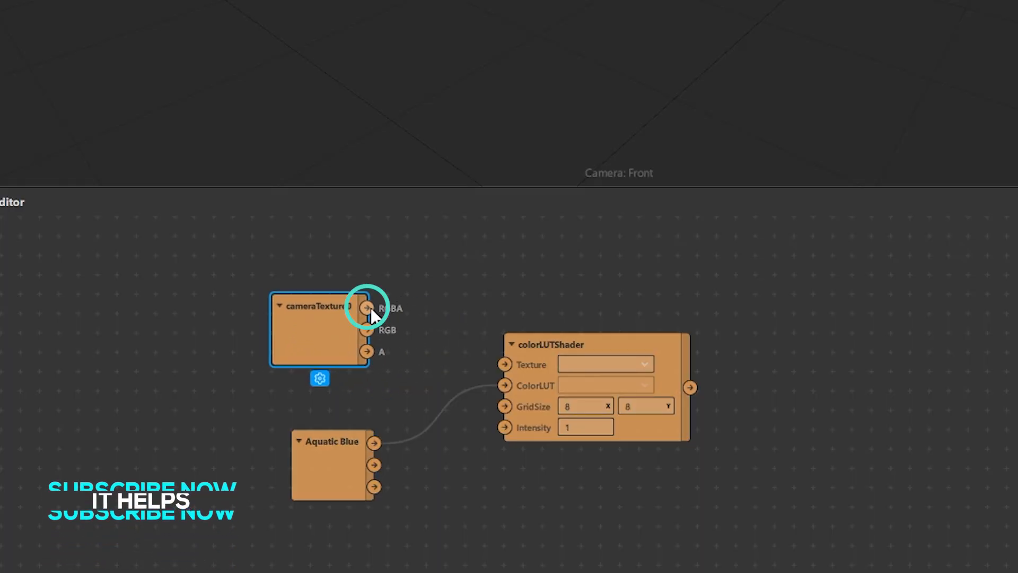
drag(413, 313, 504, 365)
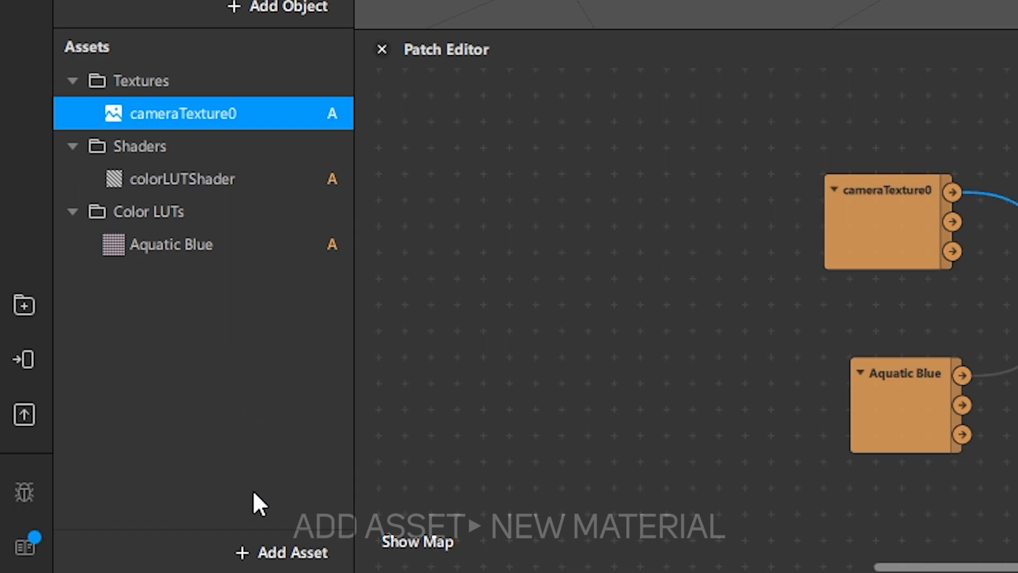
Create a new material named LUT and set its shader type to Flat
click(318, 552)
click(381, 389)
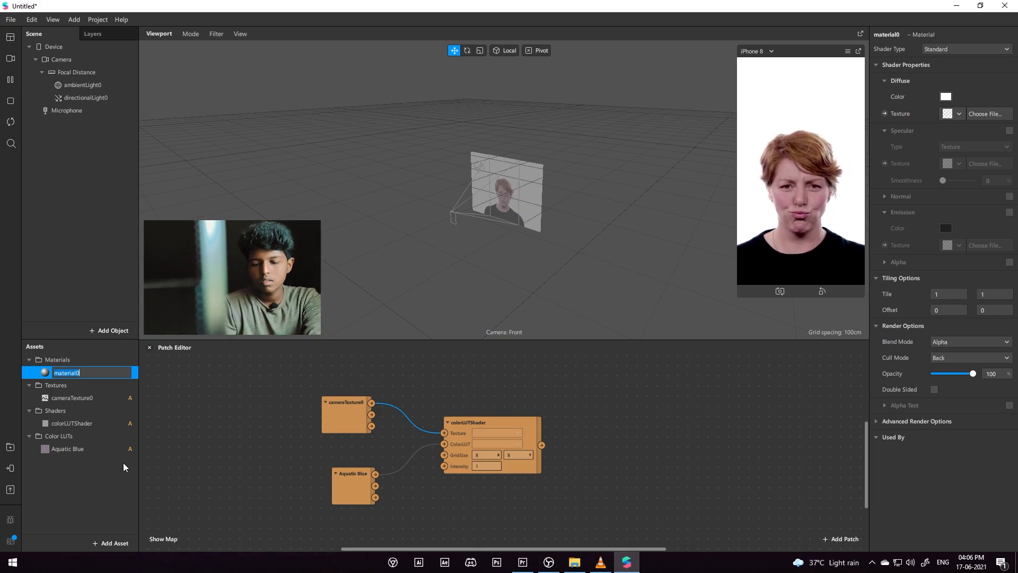
text(LUT)
key(Return)
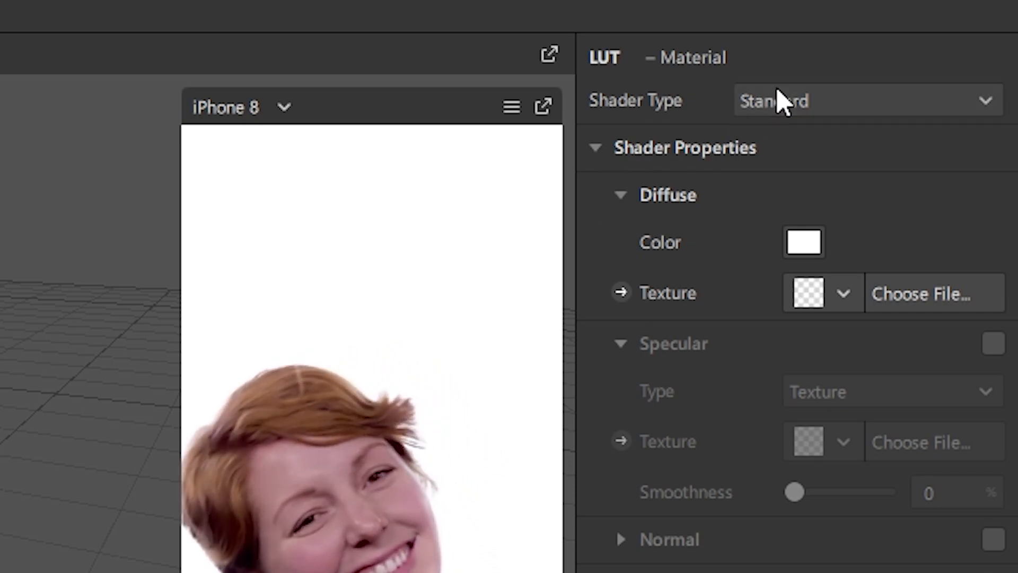
click(779, 101)
click(800, 105)
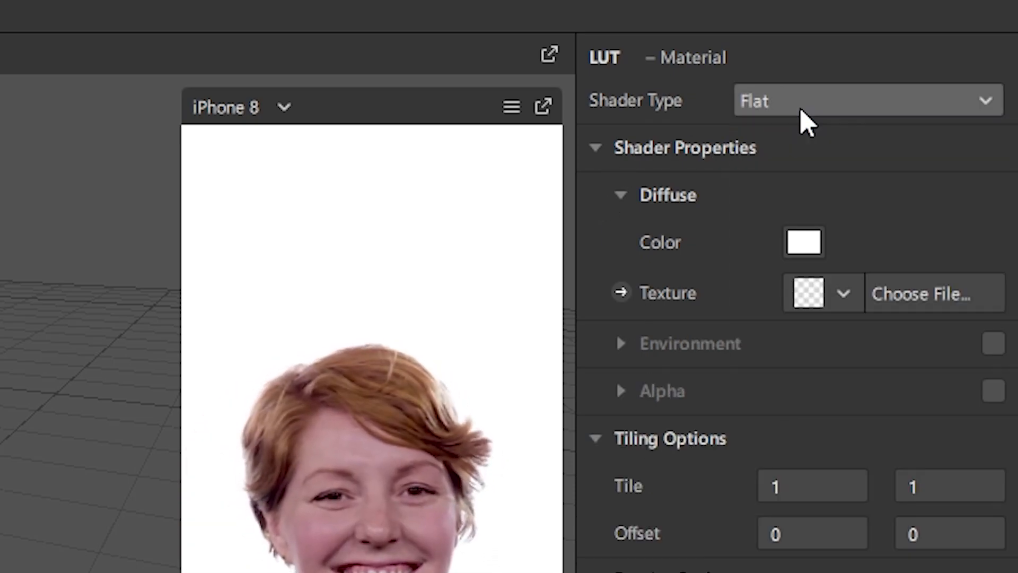
Create a patch for the LUT material's Diffuse Texture and connect colorLUTShader's return output to it
click(623, 301)
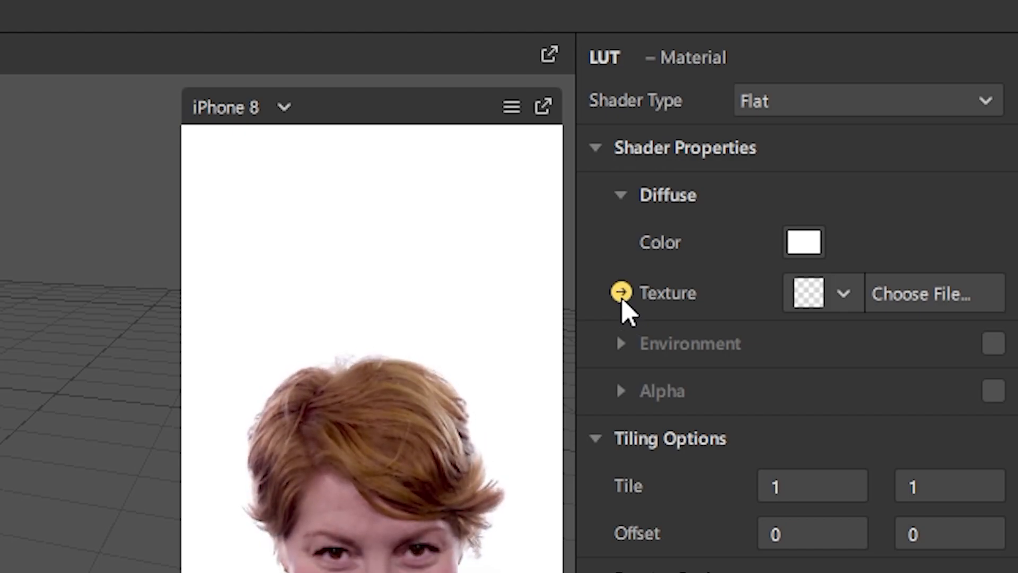
click(622, 300)
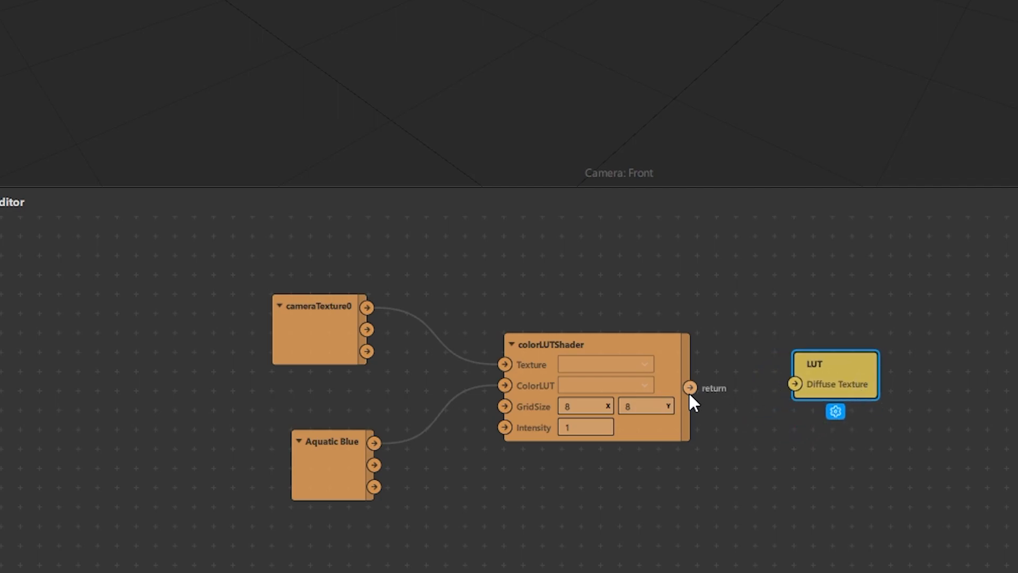
drag(691, 392, 795, 384)
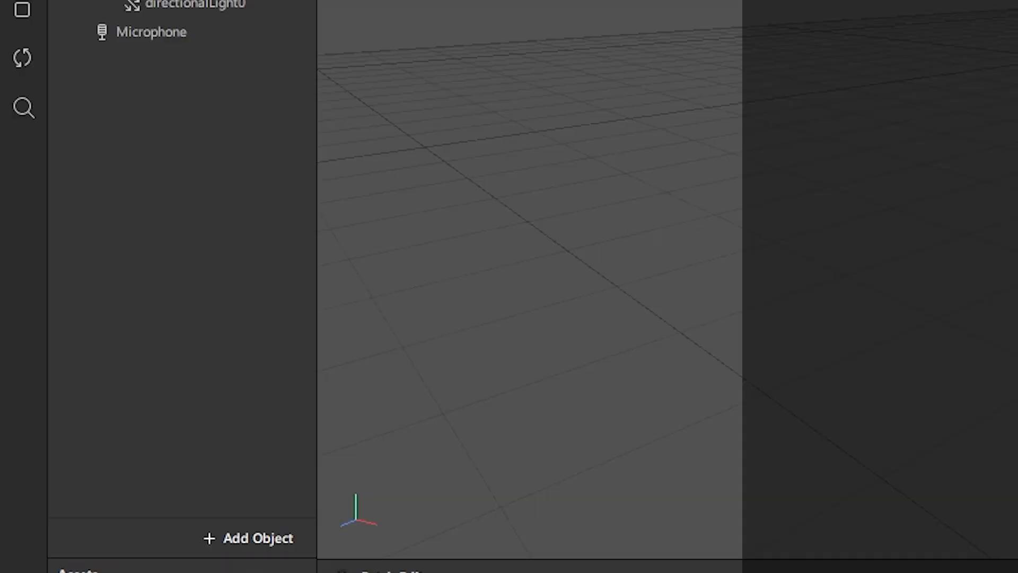
Insert a 2D Rectangle object into the scene
click(240, 539)
scroll(119, 440, down, 3)
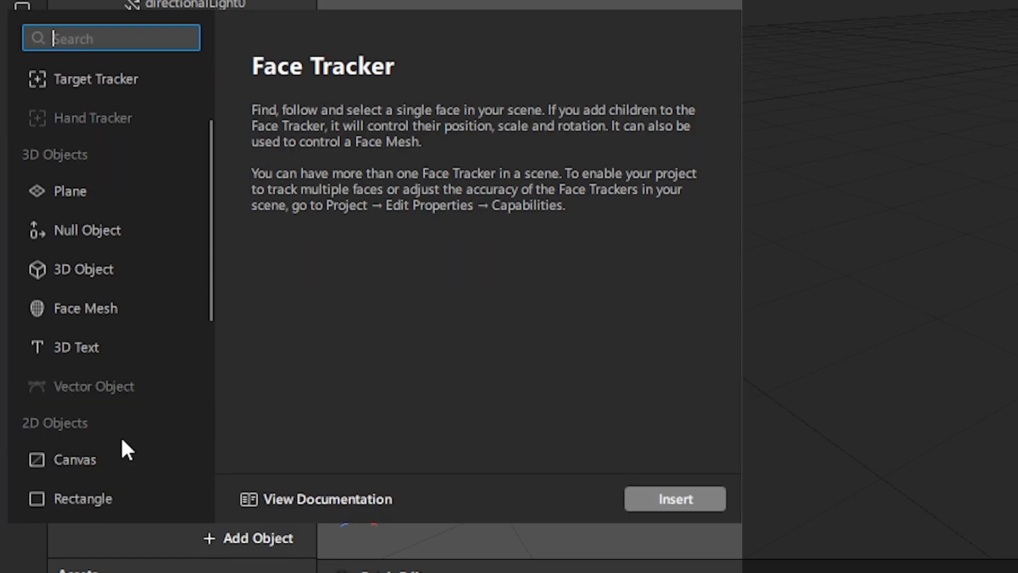
click(125, 449)
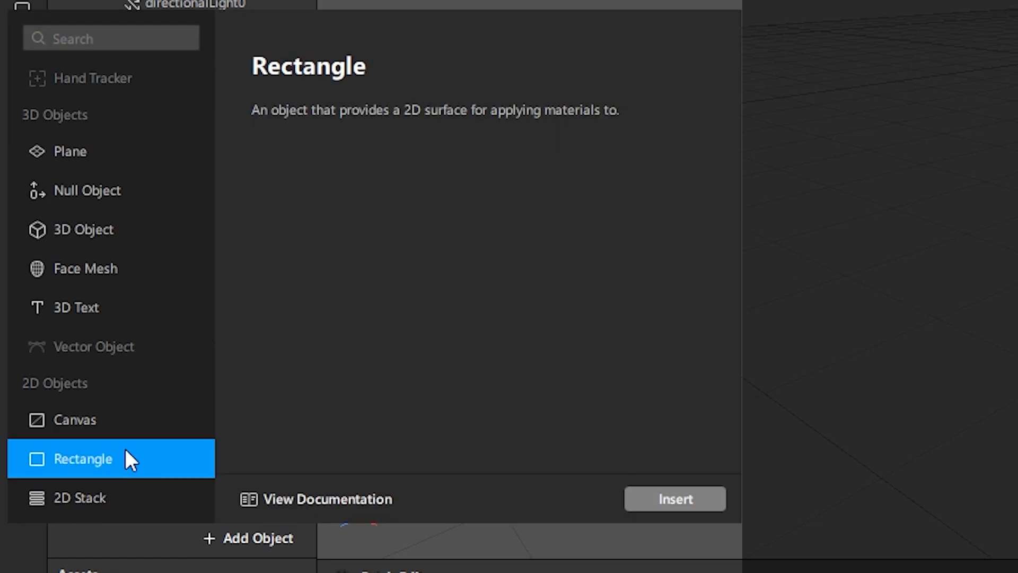
click(720, 504)
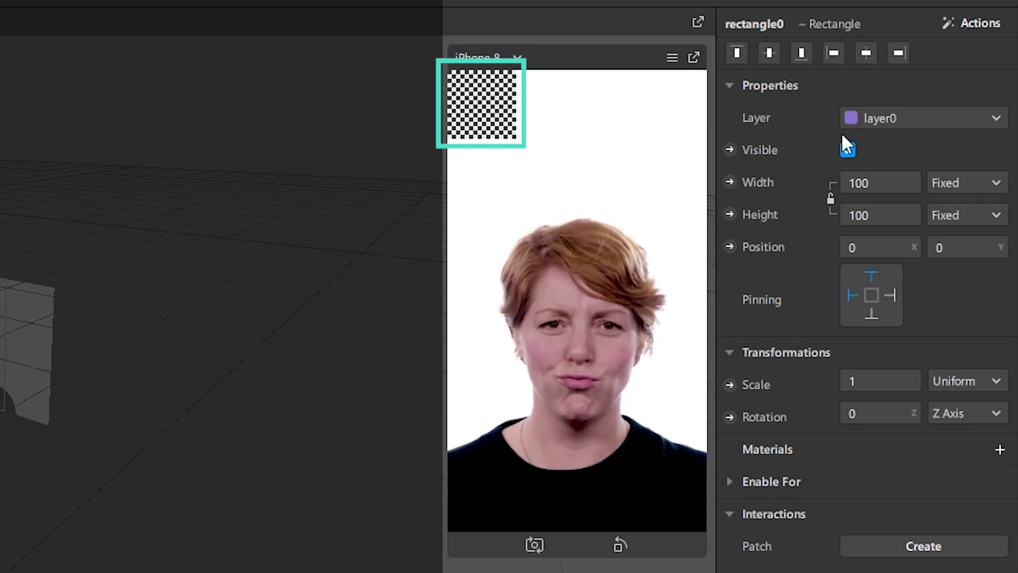
Make the rectangle fill the full width and height of the screen and assign the LUT material to it
click(877, 182)
click(877, 215)
click(880, 215)
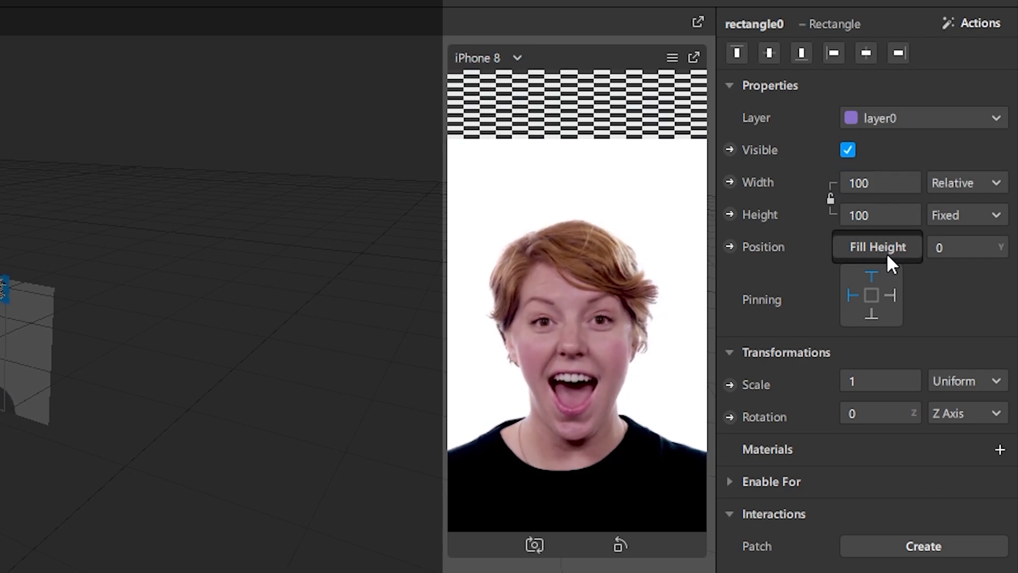
click(887, 253)
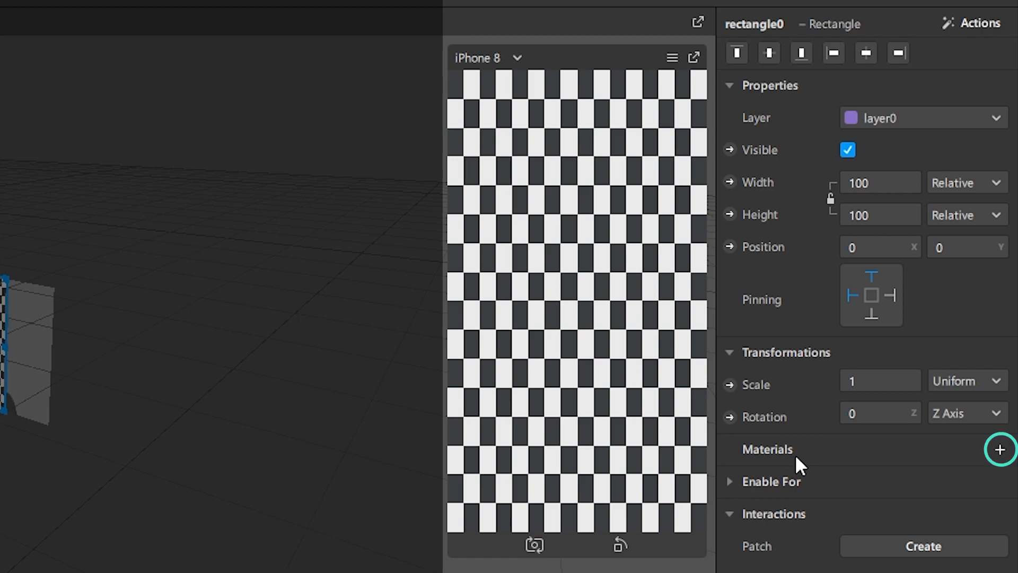
click(1002, 449)
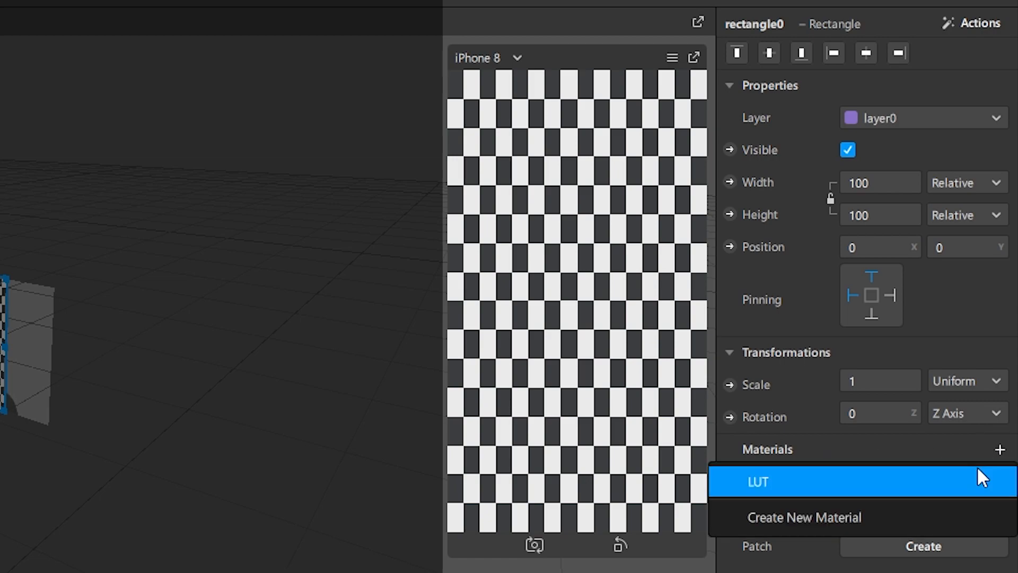
click(978, 469)
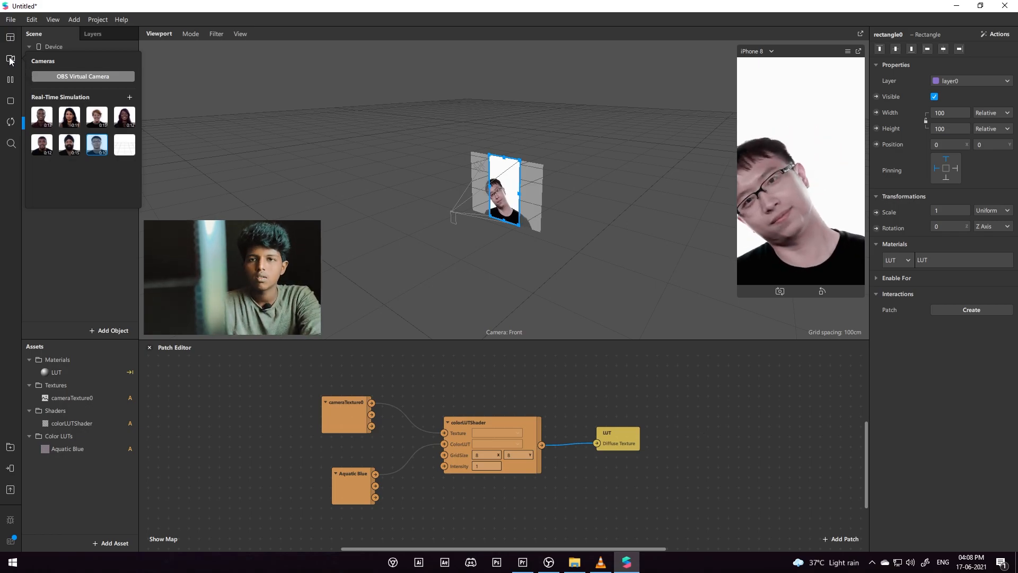
Publish the project as a new effect and upload it to Spark AR Hub
click(98, 206)
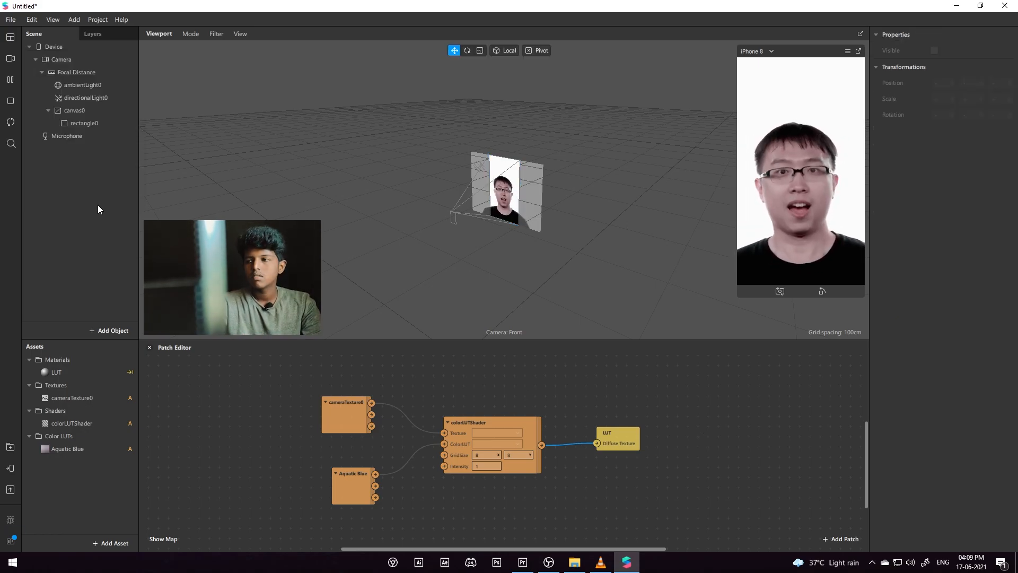
click(11, 19)
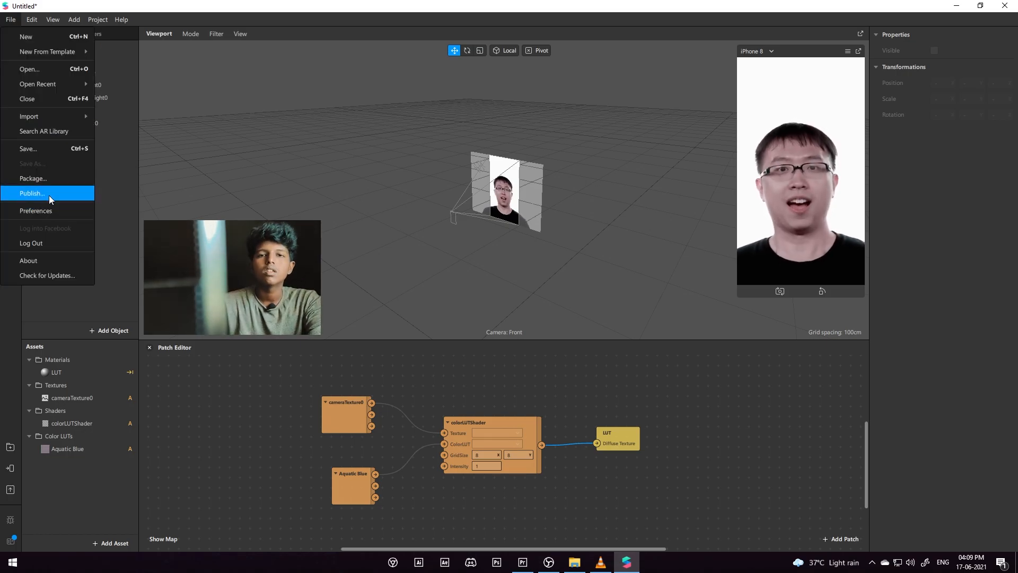
click(117, 202)
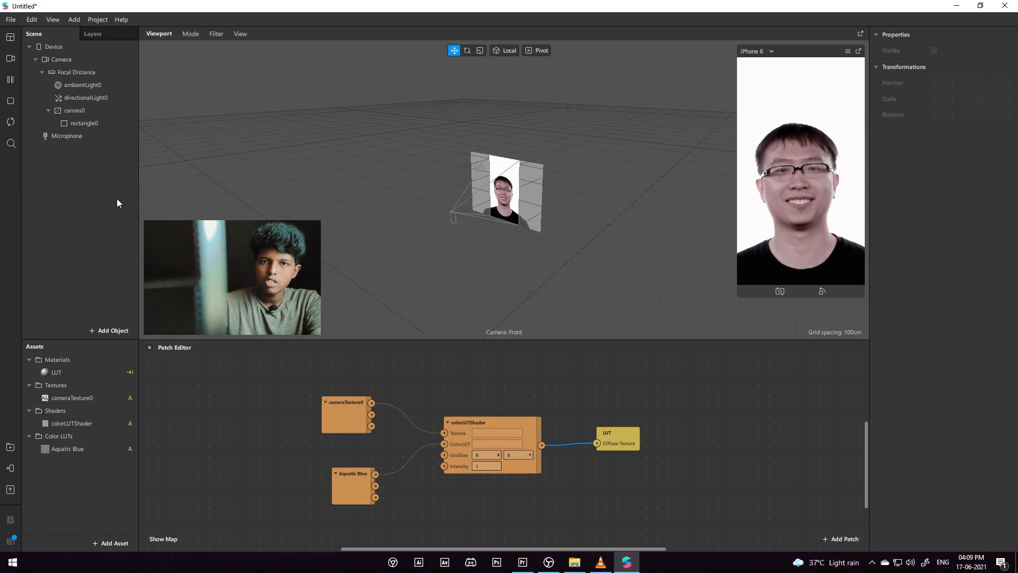
click(11, 20)
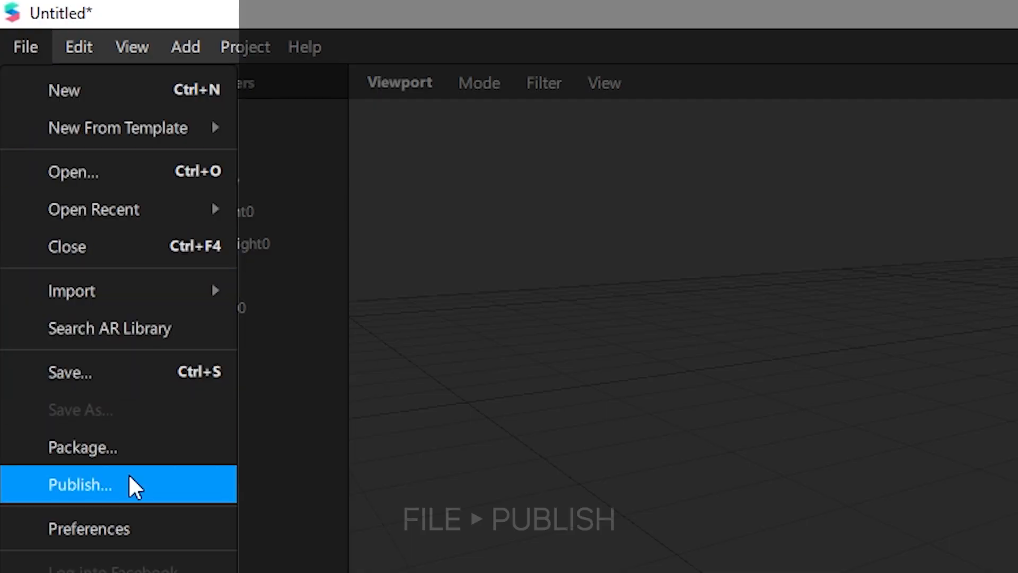
click(129, 475)
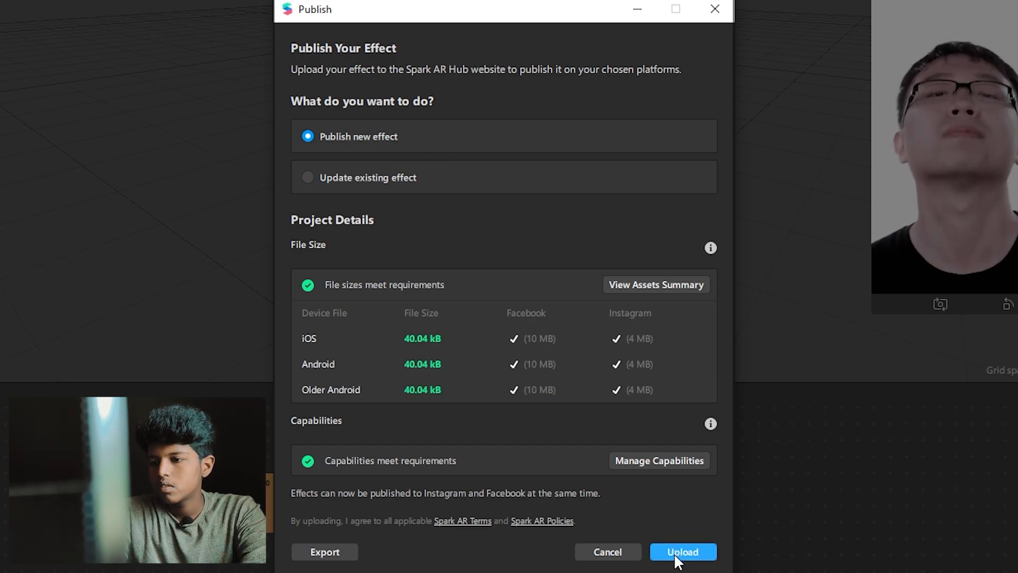
click(679, 554)
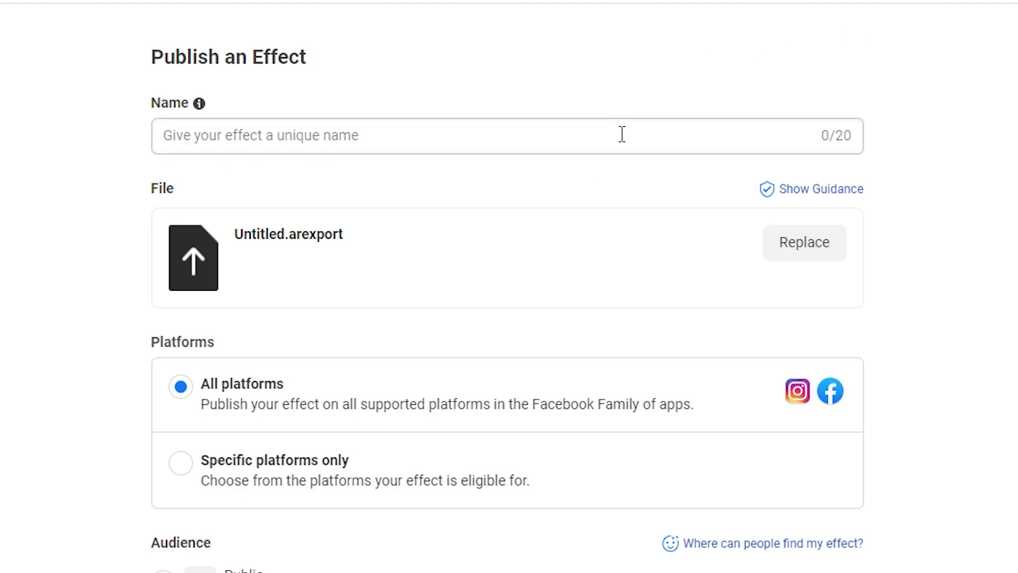
Name the effect Aquatic Blue in the publishing form
click(658, 139)
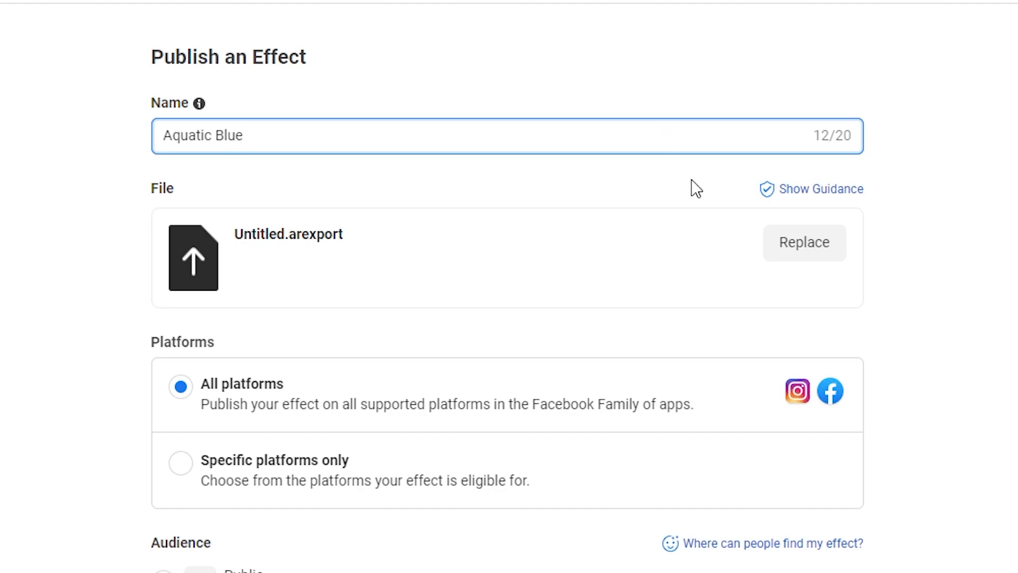
scroll(932, 313, down, 2)
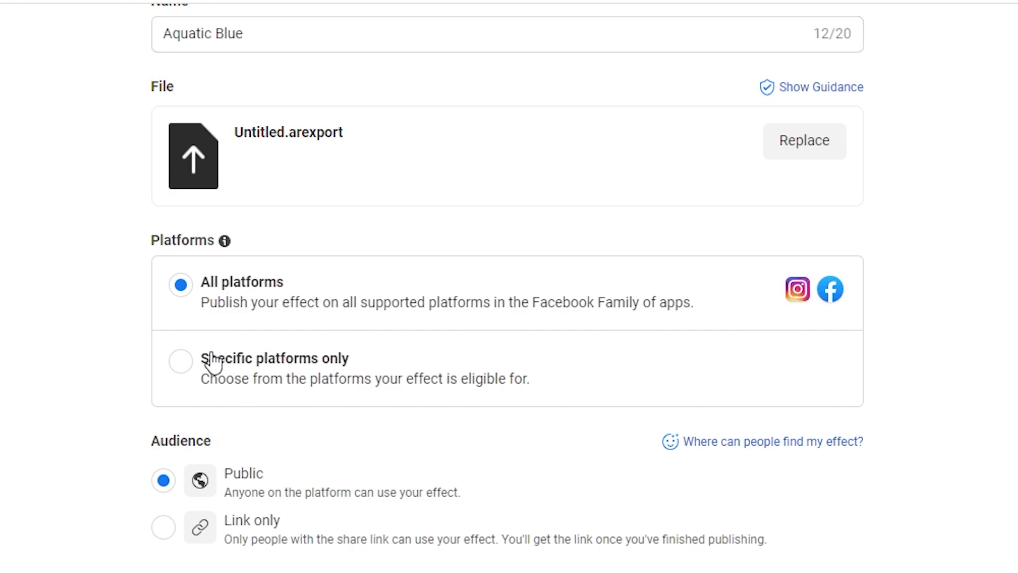
scroll(287, 447, down, 2)
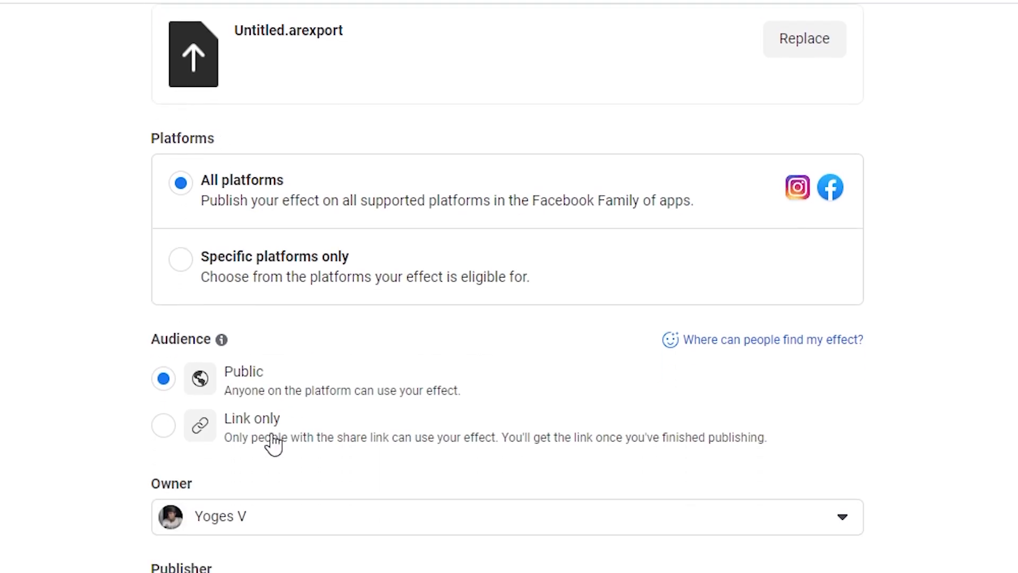
scroll(276, 467, down, 4)
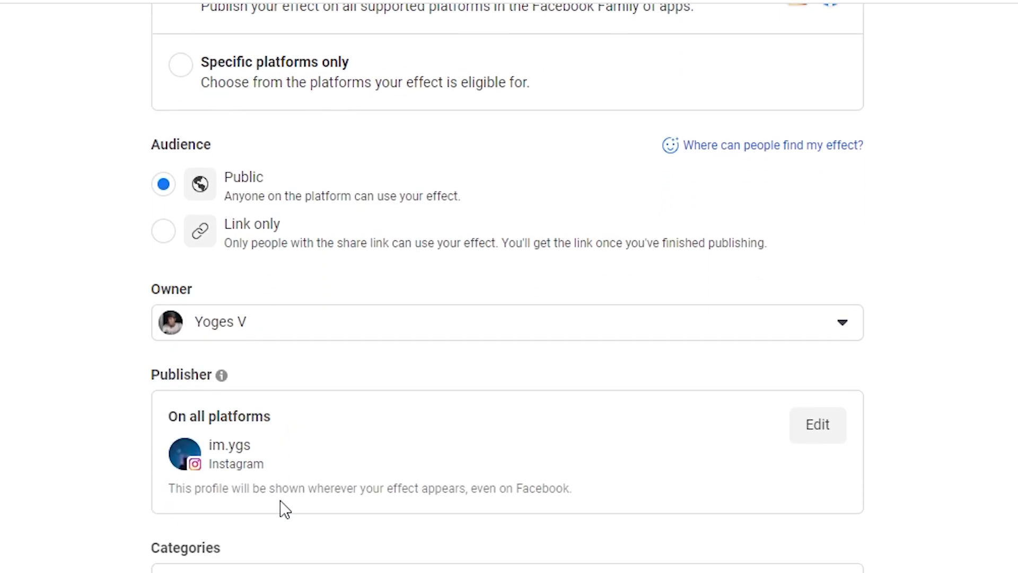
Assign the categories Appearance, Selfies, Color & Light and Moods to the effect
click(277, 538)
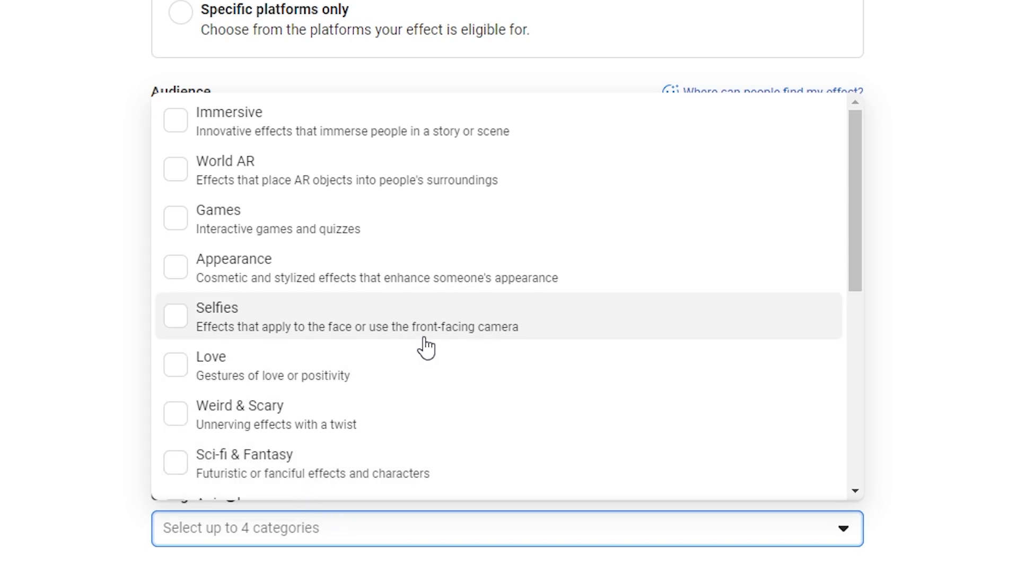
click(293, 321)
click(295, 291)
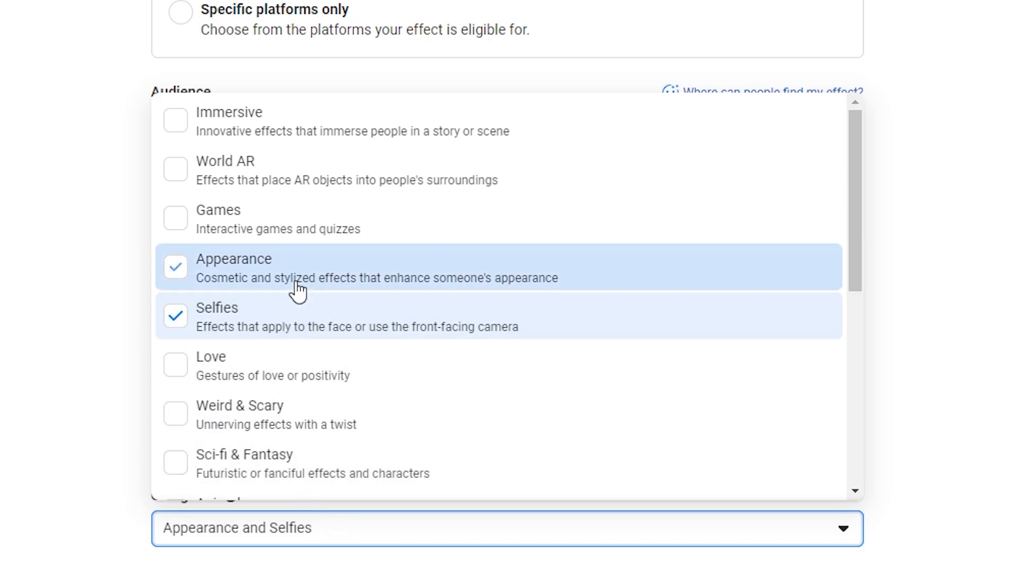
scroll(311, 320, down, 8)
click(344, 492)
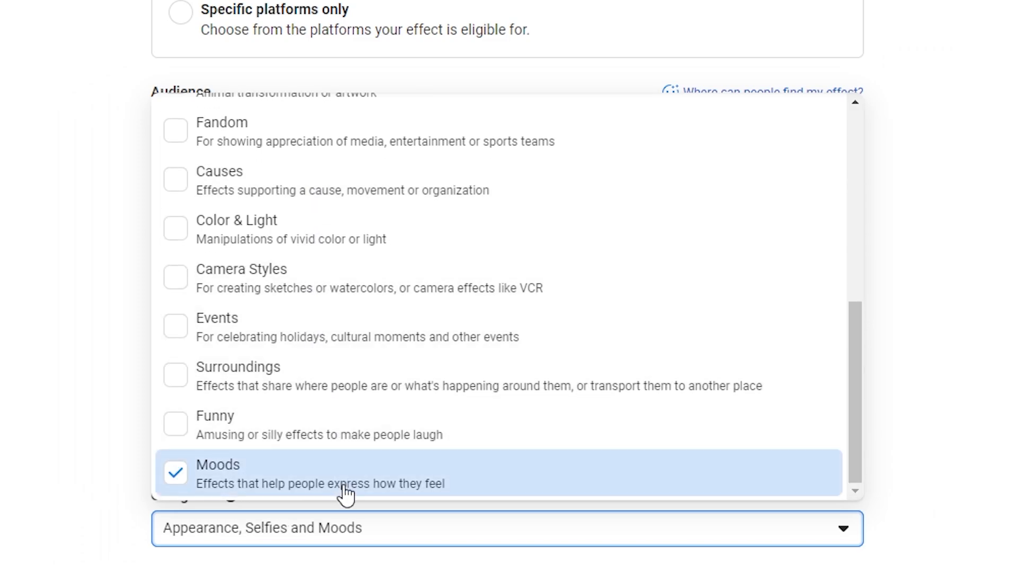
click(310, 291)
click(310, 291)
click(314, 253)
click(917, 565)
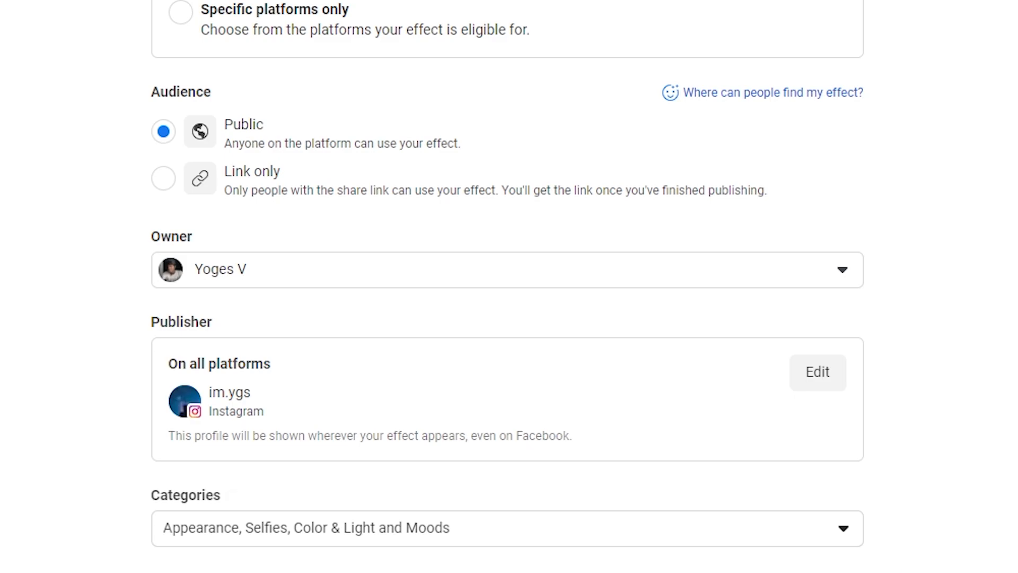
Upload Aquatic Blue Sample.mp4 from the YT03 folder as the effect's demo video
key(Tab)
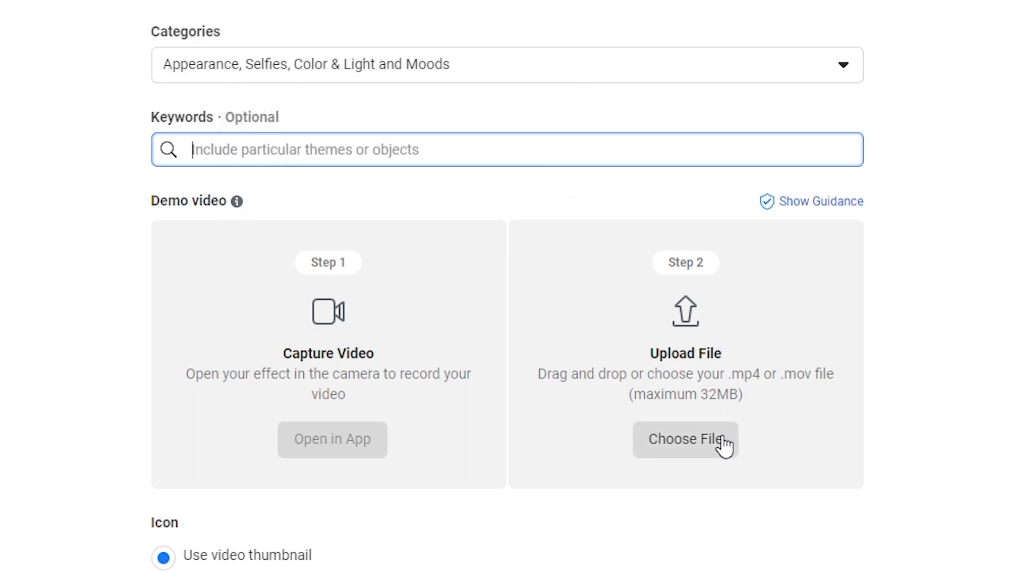
click(721, 440)
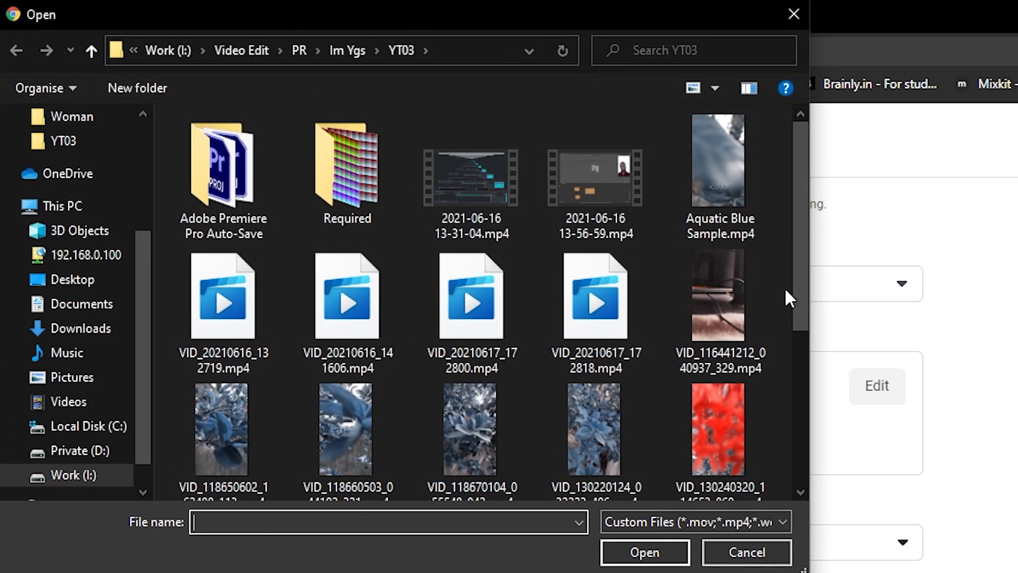
double_click(742, 171)
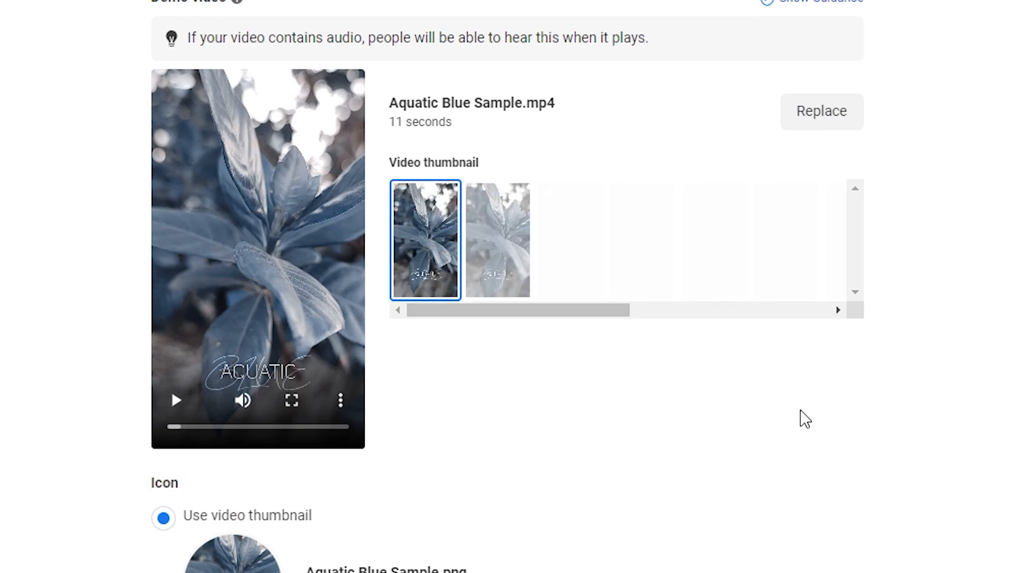
Upload AB THUMBNAIL.jpg as the effect's icon in place of the video thumbnail and accept the crop
scroll(568, 404, down, 2)
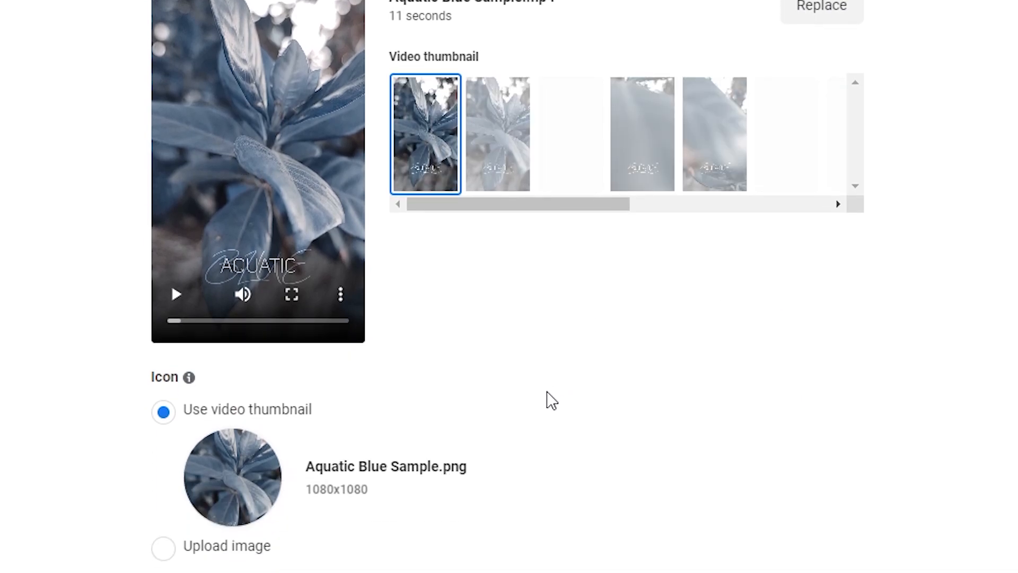
scroll(225, 405, down, 2)
scroll(197, 355, down, 2)
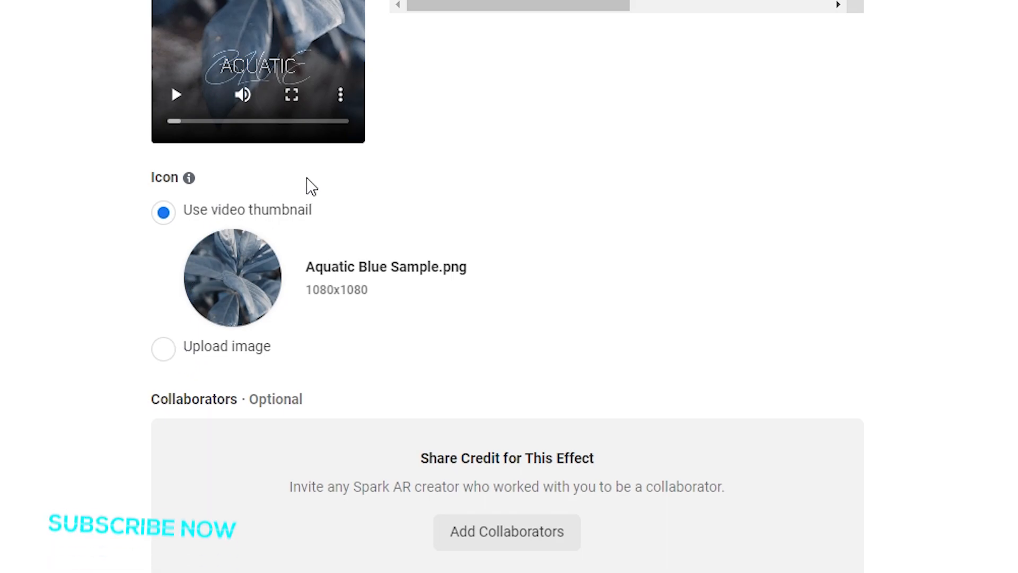
click(221, 358)
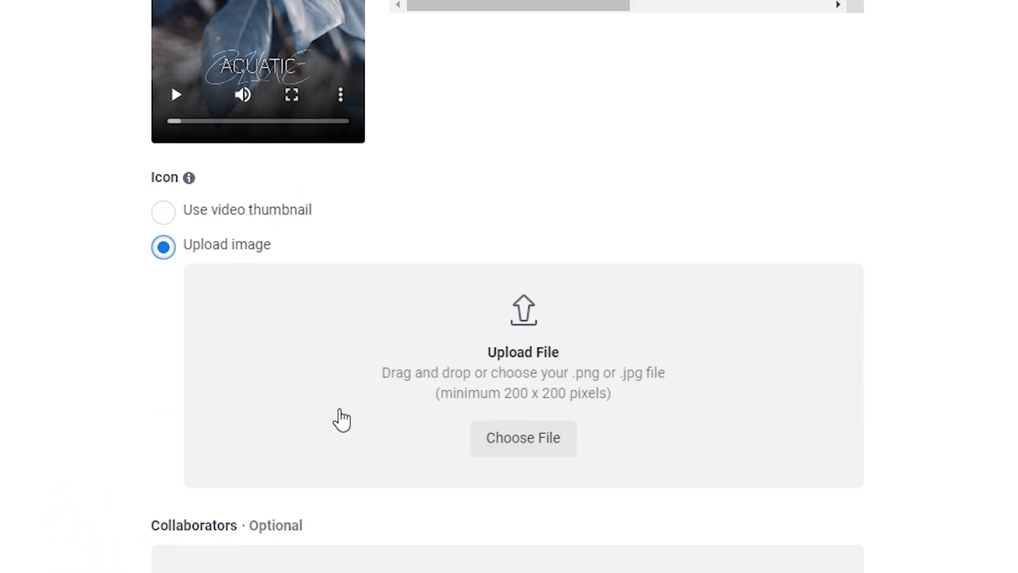
click(549, 448)
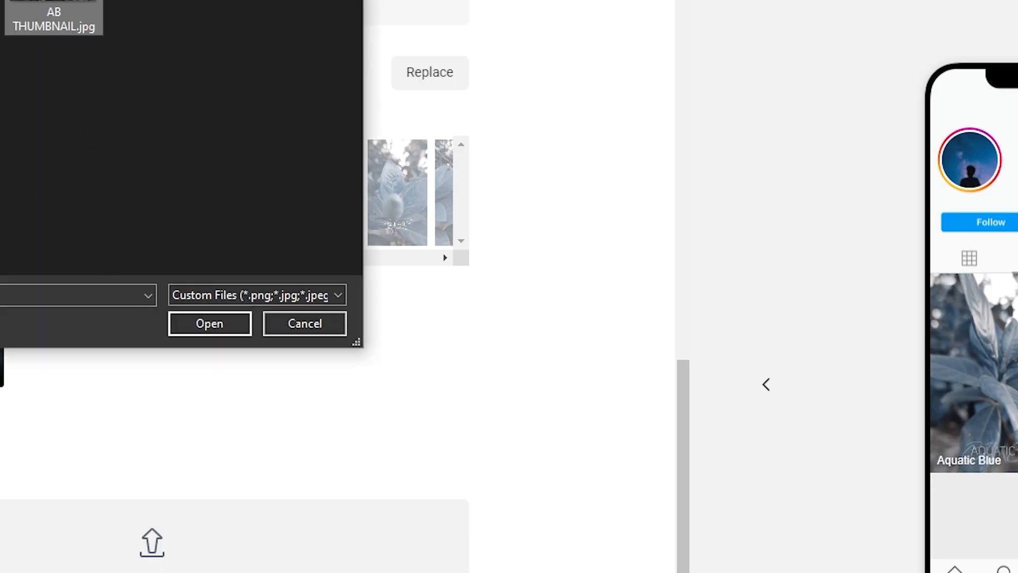
click(223, 323)
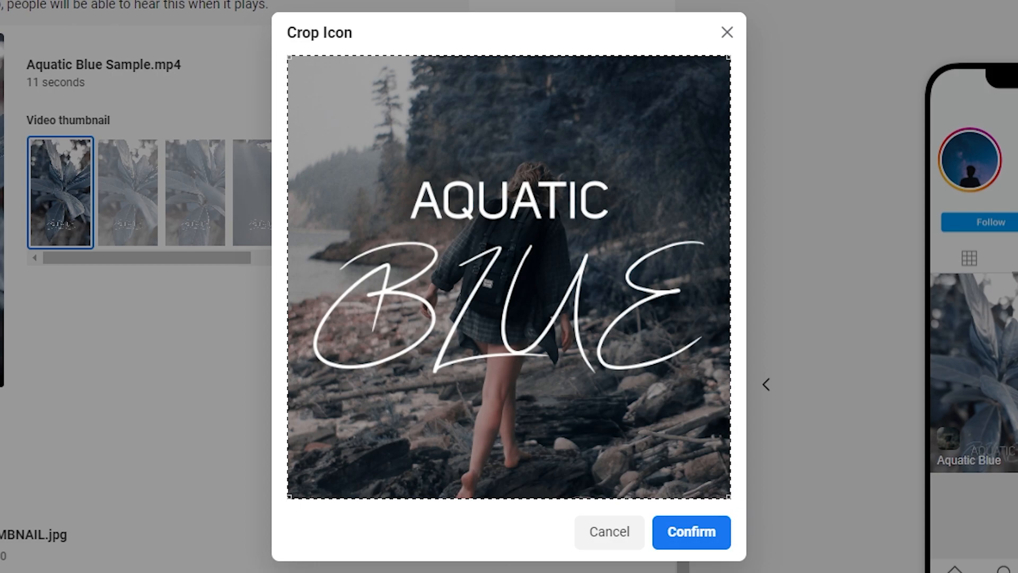
click(692, 534)
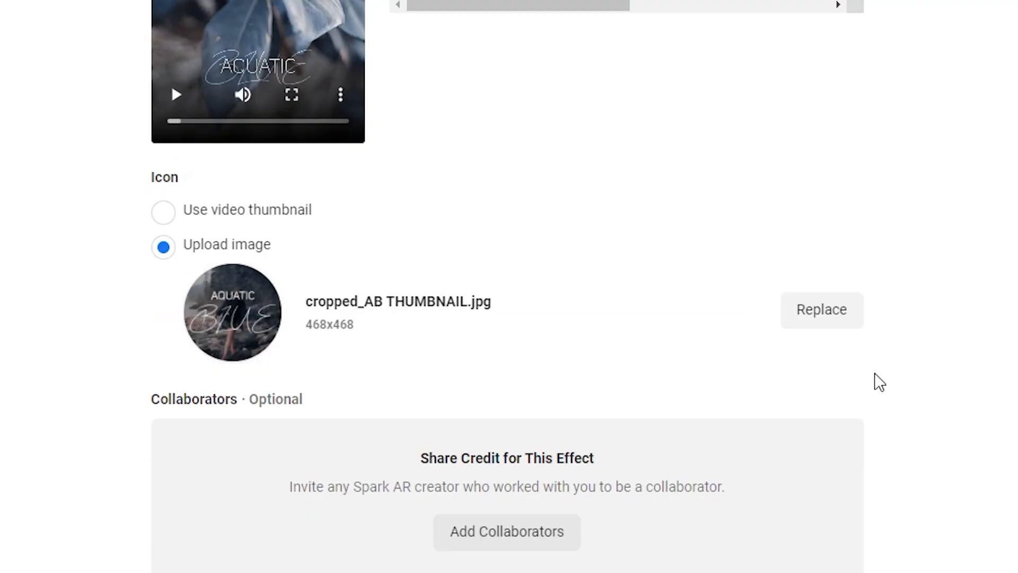
Schedule the publication for a set time and date, with the start date Jun 20, 2021
scroll(879, 382, down, 5)
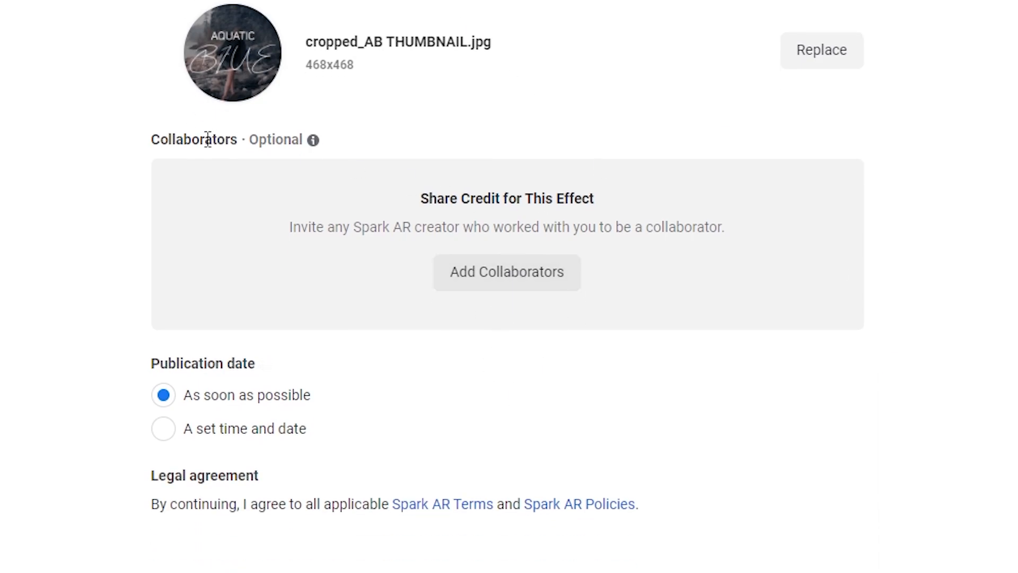
click(247, 434)
scroll(758, 389, down, 4)
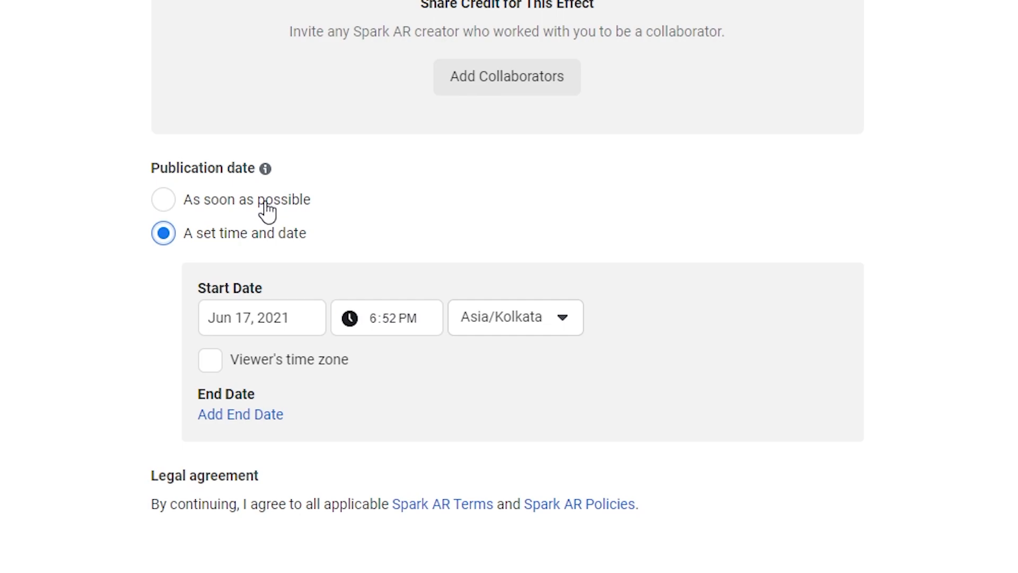
click(268, 317)
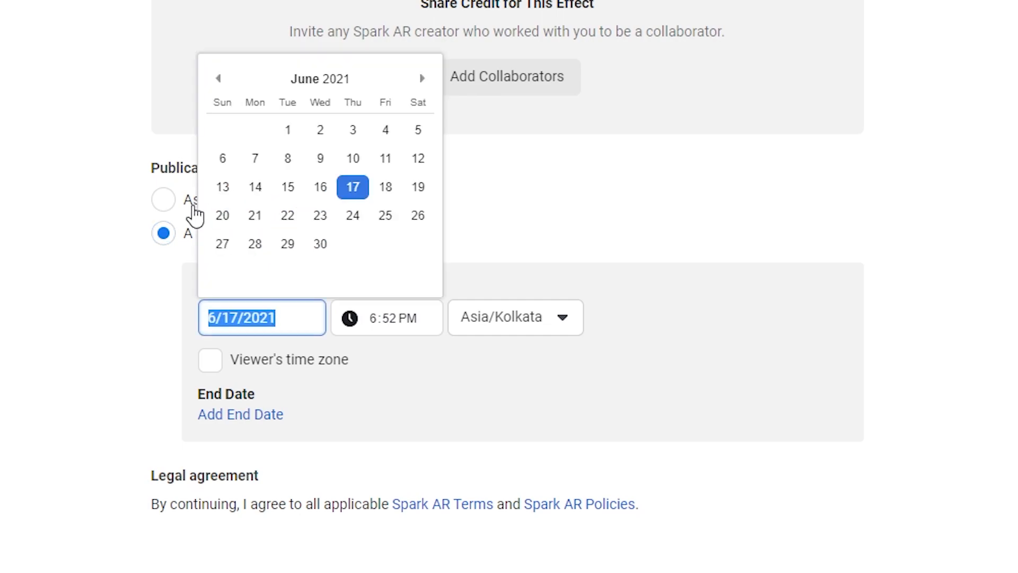
click(222, 215)
click(417, 318)
click(374, 319)
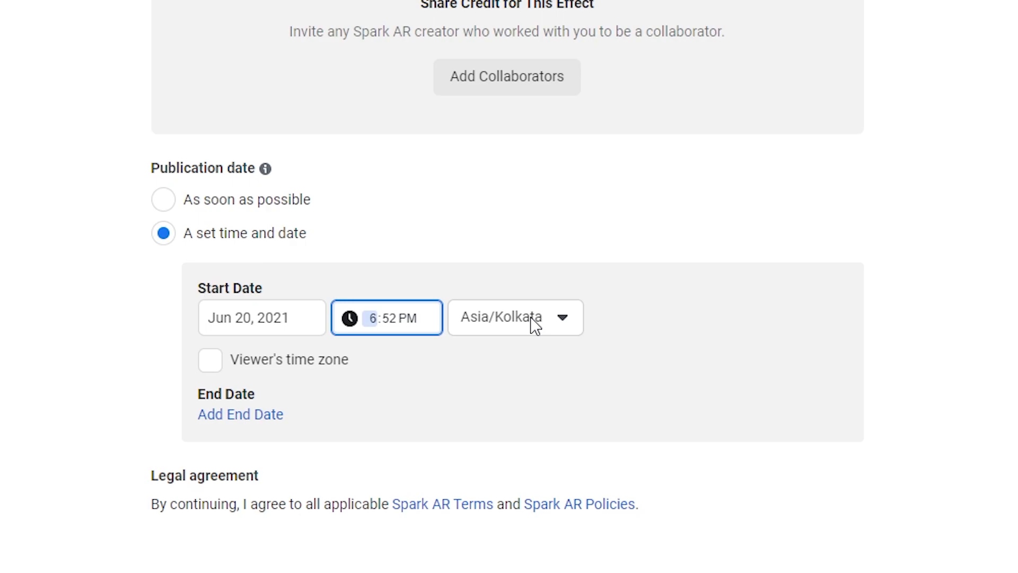
click(393, 321)
click(419, 320)
Review the completed publishing form and submit the Aquatic Blue effect
scroll(319, 478, up, 15)
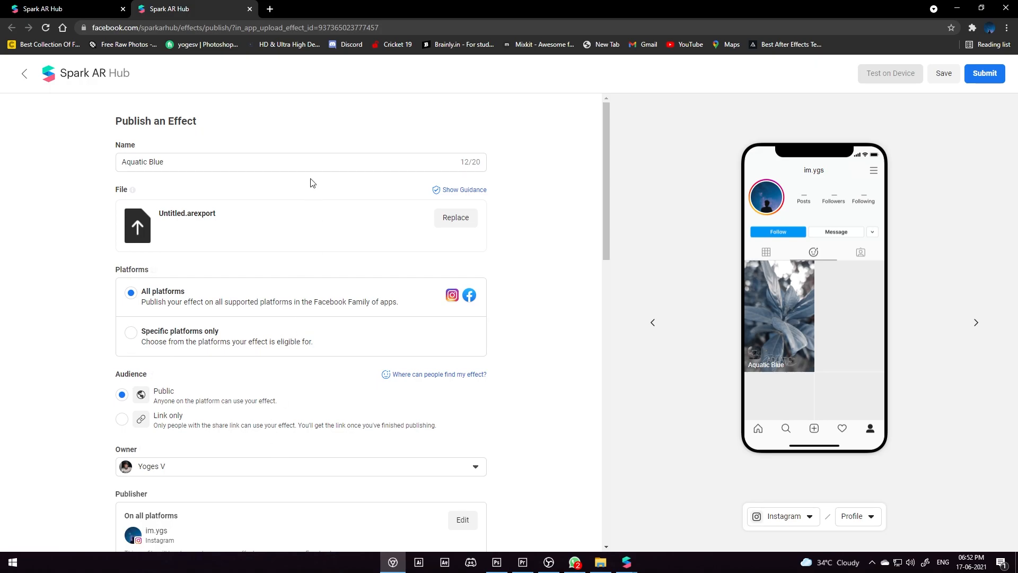
scroll(312, 183, down, 5)
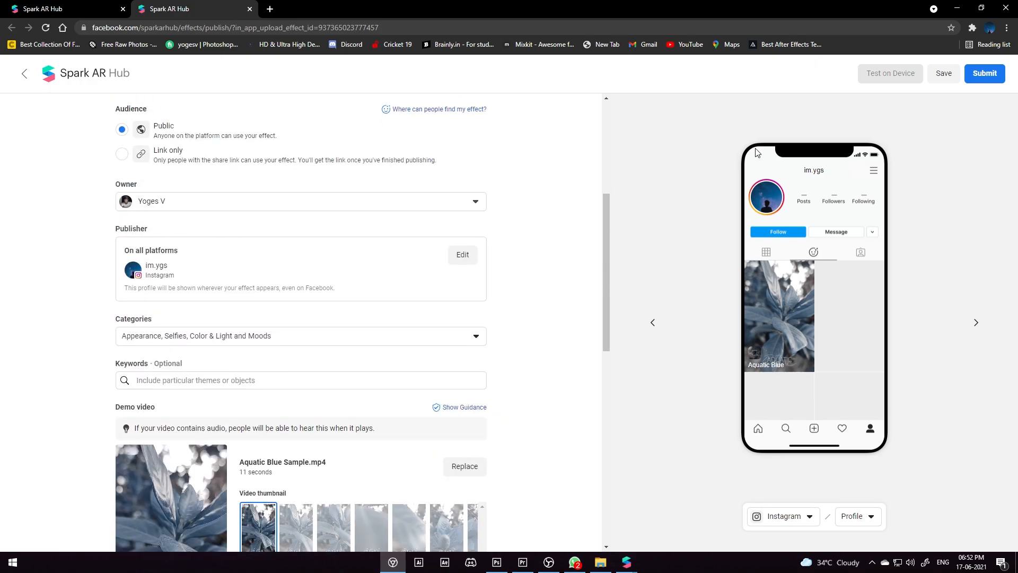
click(987, 75)
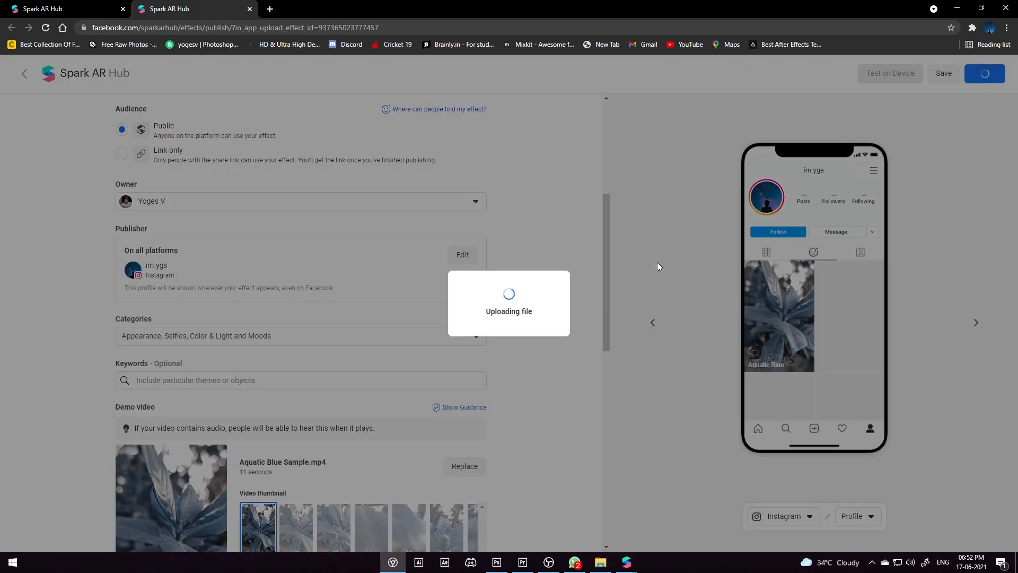